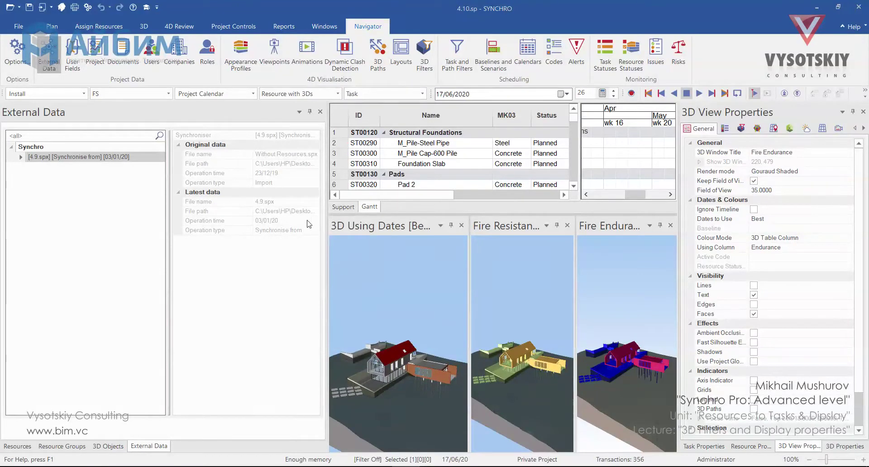
- Open the 3D Filters panel from the Navigator ribbon and show the 3D Object Filter's Load/Unload options
left_click(144, 26)
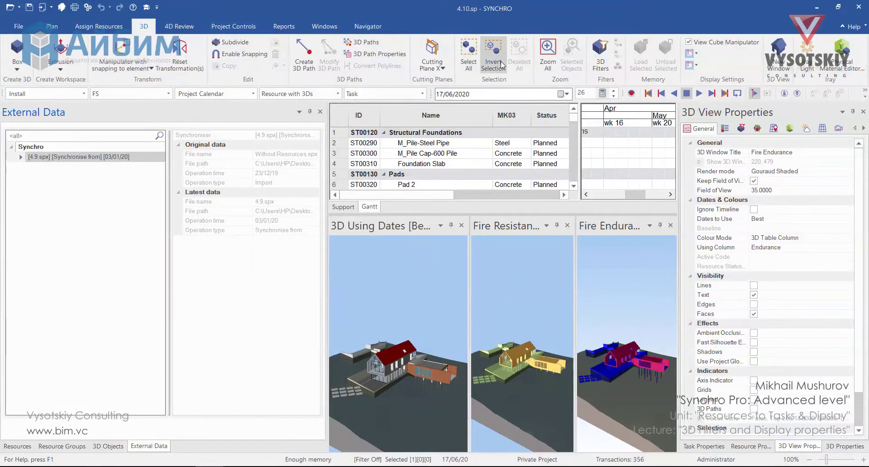
left_click(374, 28)
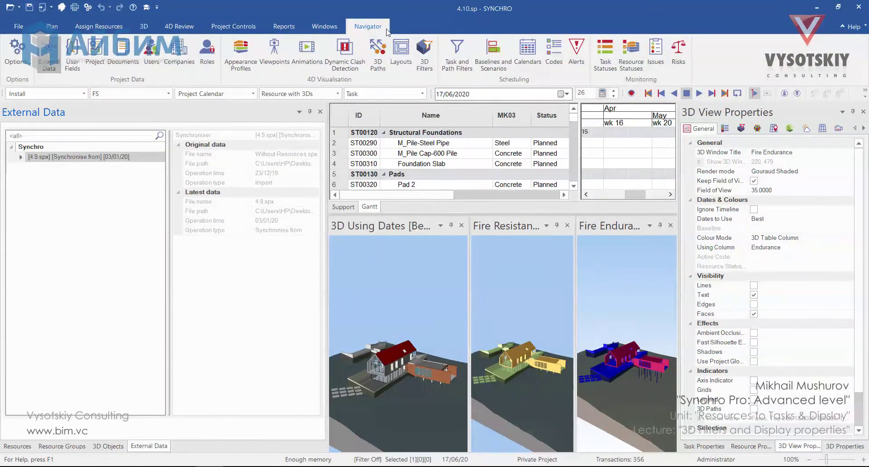
left_click(425, 56)
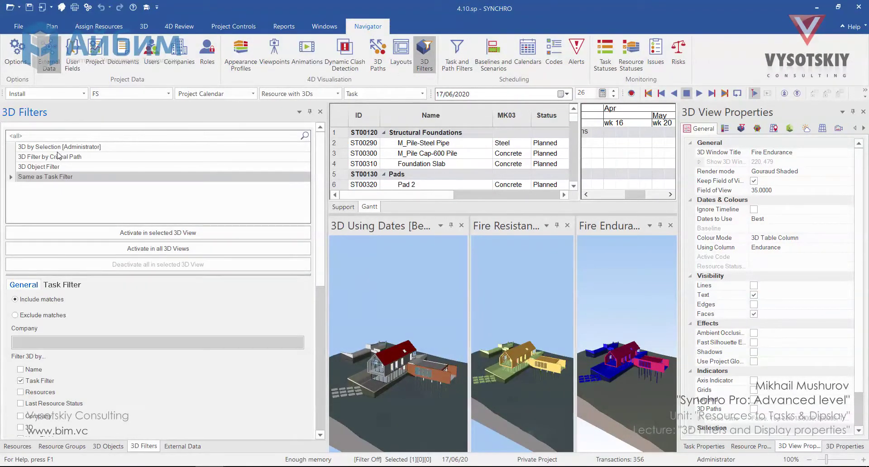
left_click(61, 166)
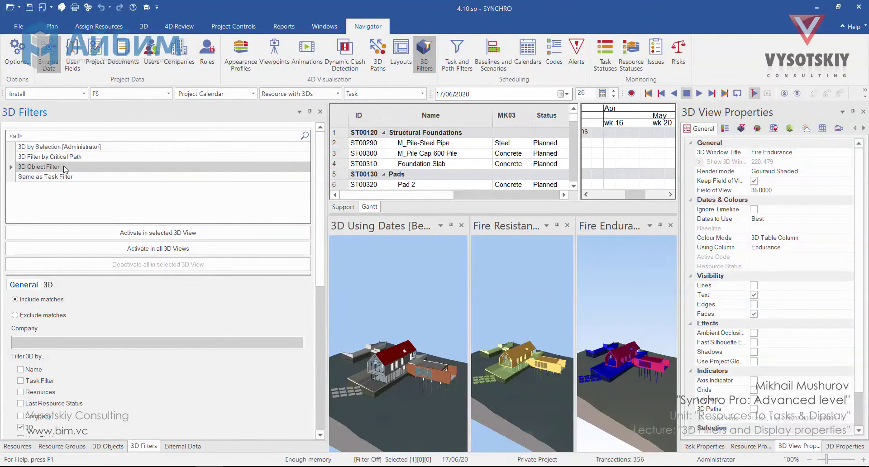
right_click(57, 172)
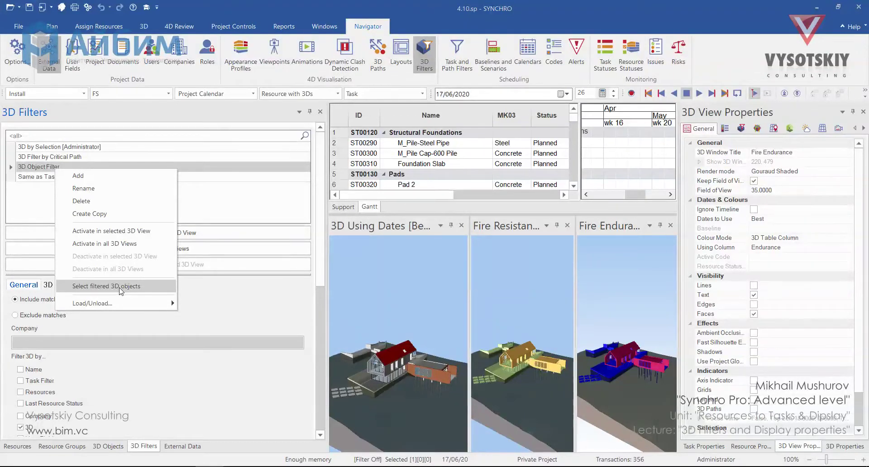
mouse_move(129, 301)
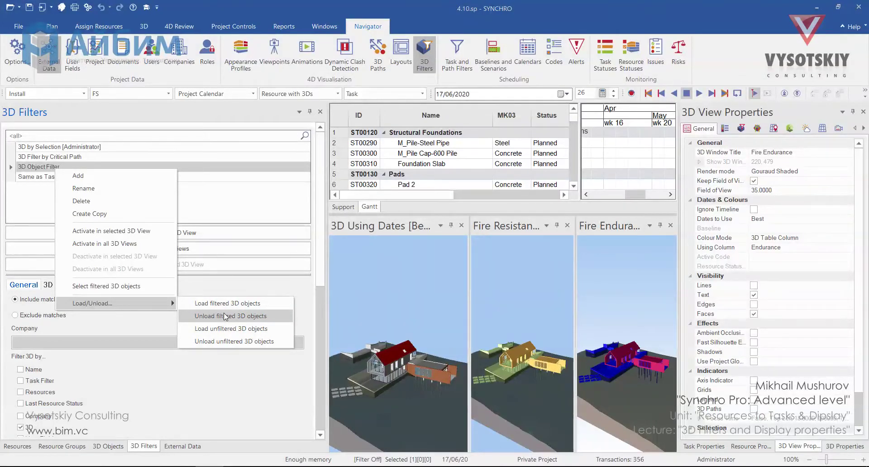
- Activate the Same as Task Filter in Fire Endurance and uncheck Show Unassigned 3D Objects
left_click(56, 176)
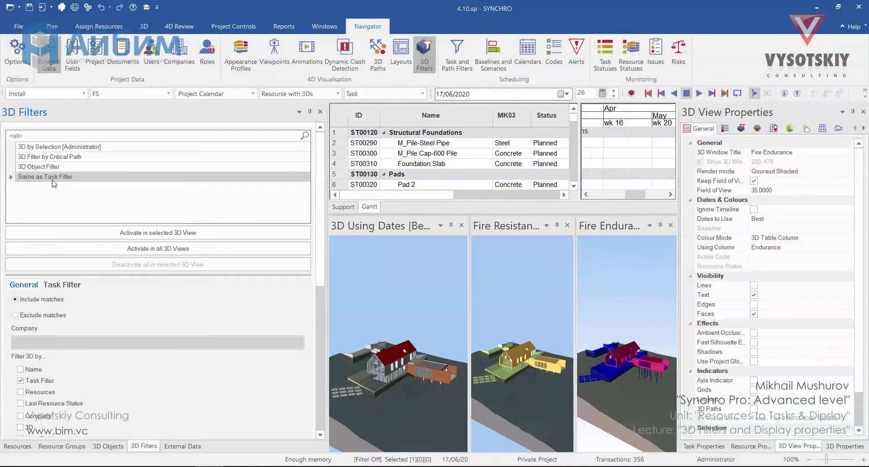
left_click(135, 233)
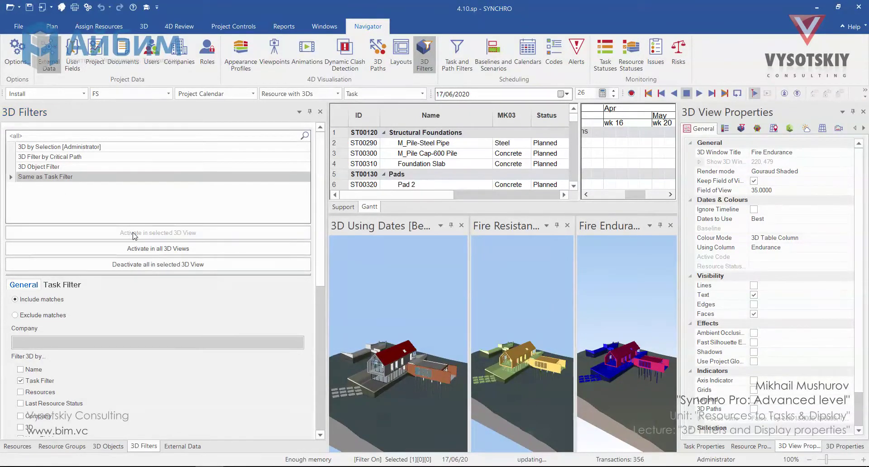
left_click(73, 286)
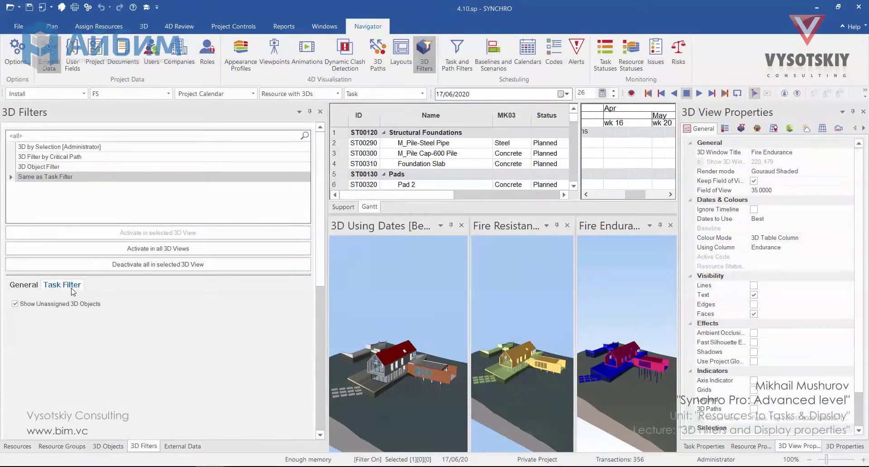
left_click(19, 304)
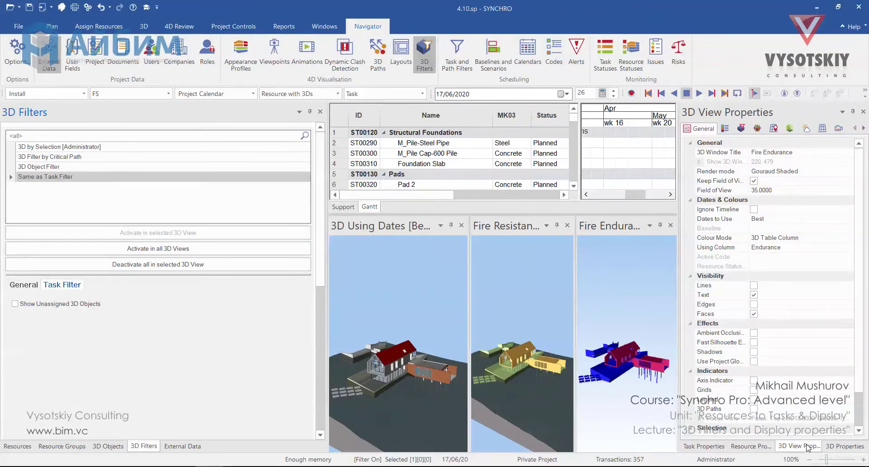
- In the Fire Endurance view's Filters settings, show unfiltered objects in transparent custom cyan
left_click(742, 129)
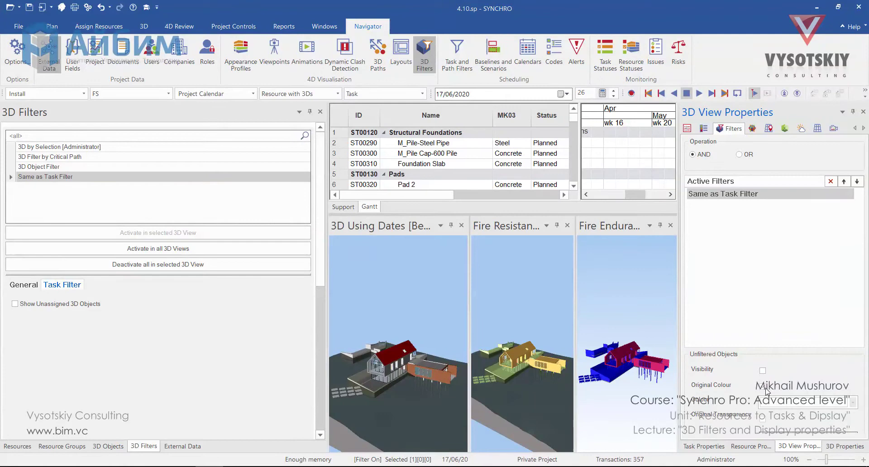
left_click(762, 371)
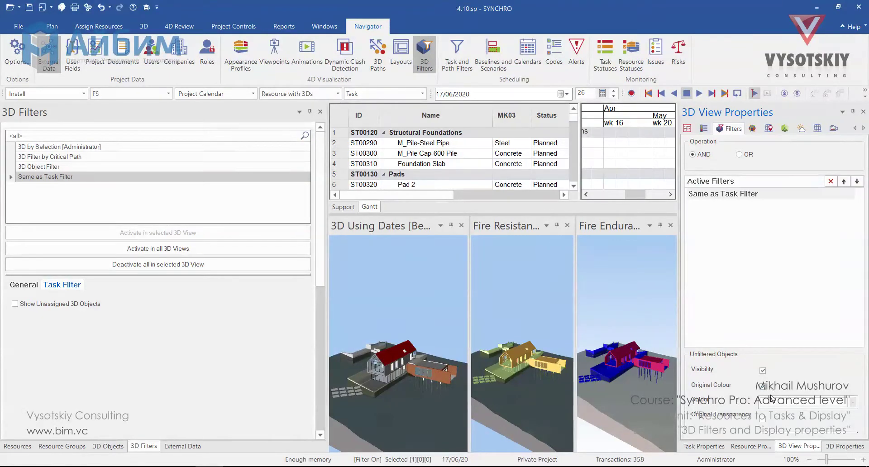
left_click(763, 386)
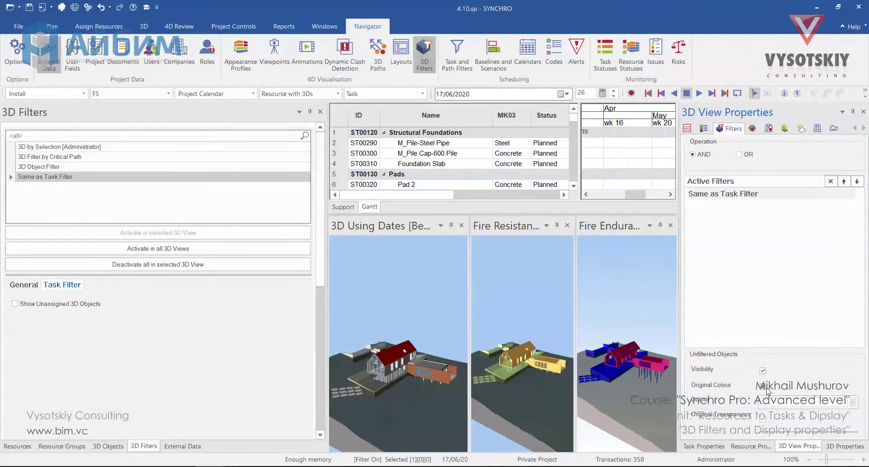
left_click(763, 419)
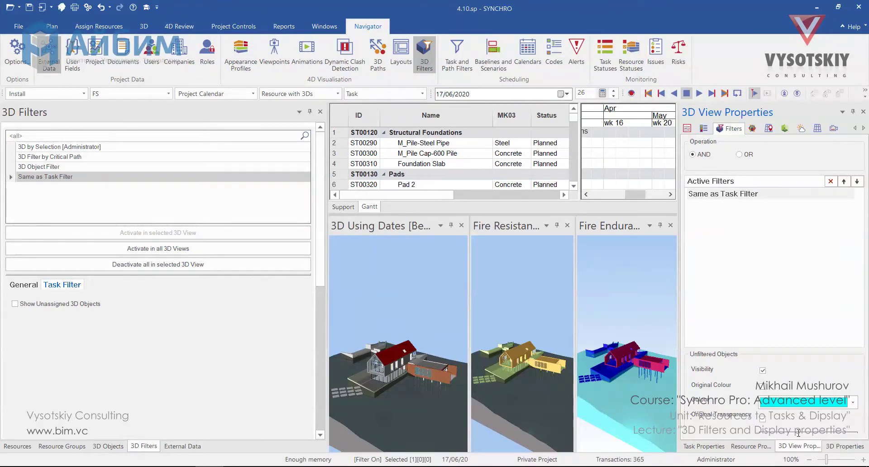
left_click(798, 433)
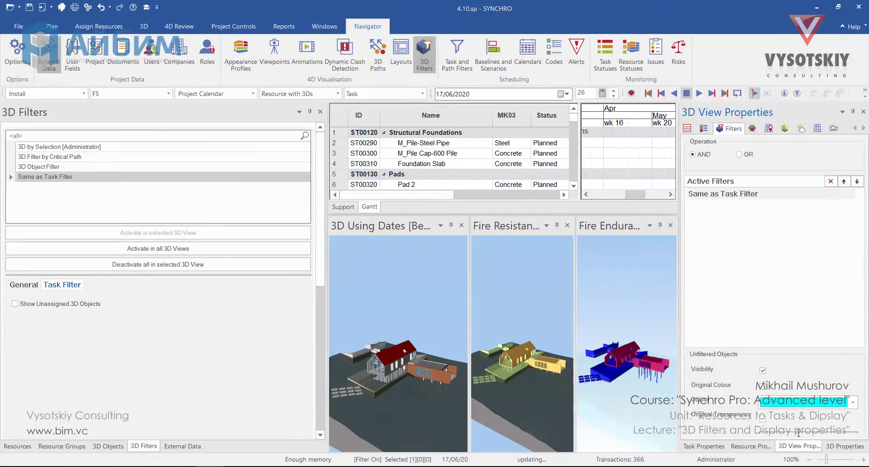
left_click_drag(630, 400, 629, 396)
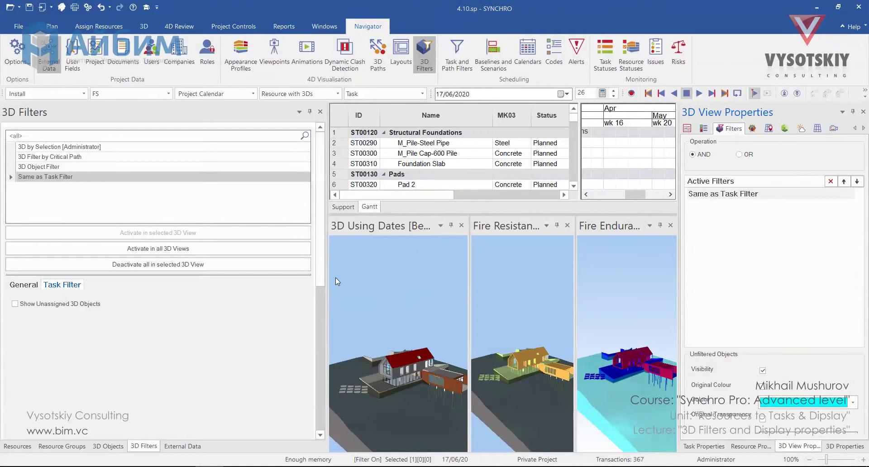
- Add a New 3D Filter, activate it in the 3D Using Dates view, and tick Name
left_click(160, 199)
right_click(159, 199)
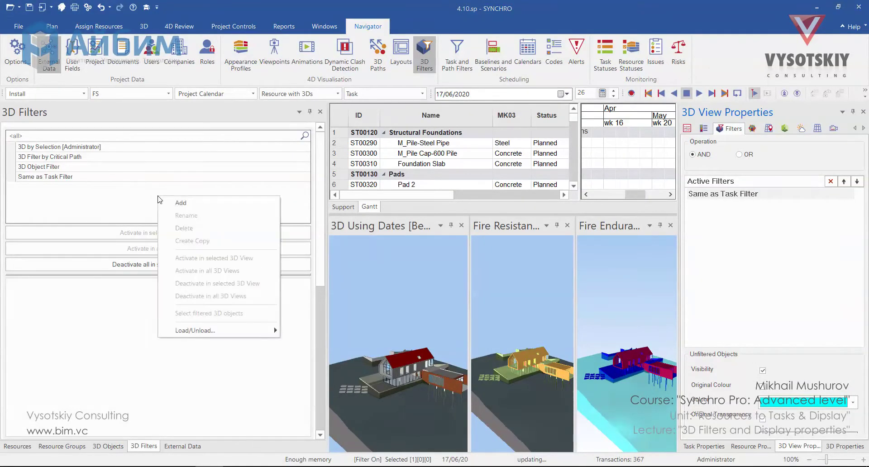
left_click(180, 202)
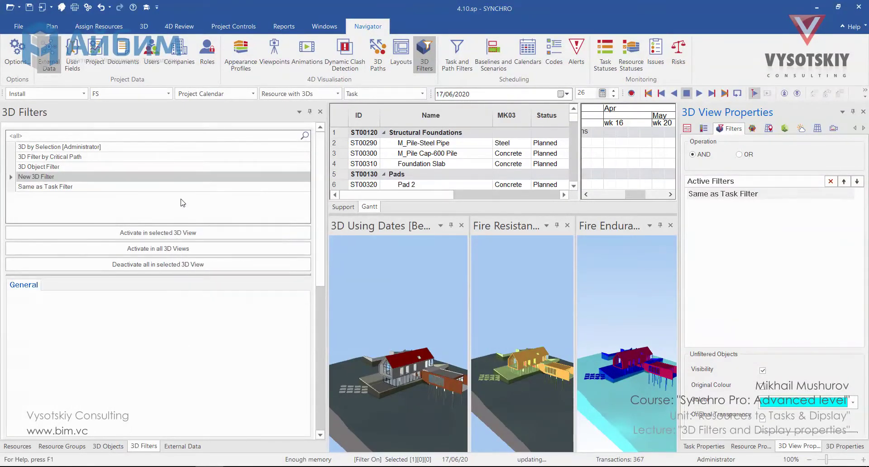
left_click(407, 256)
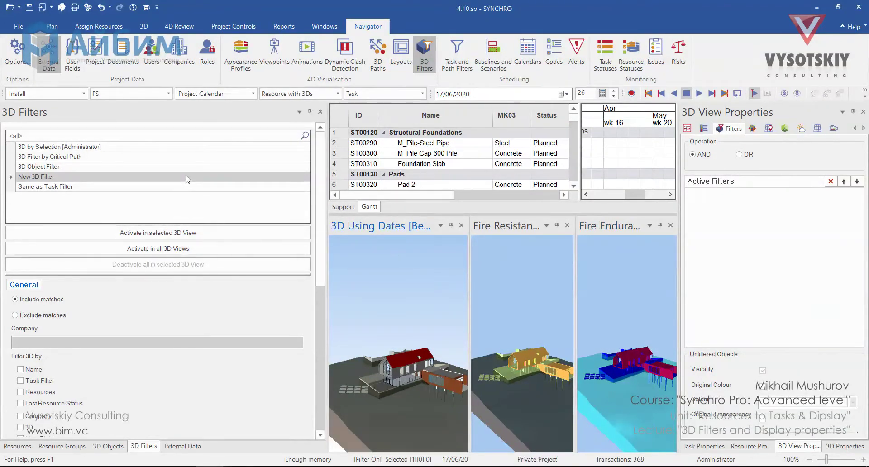
left_click(171, 233)
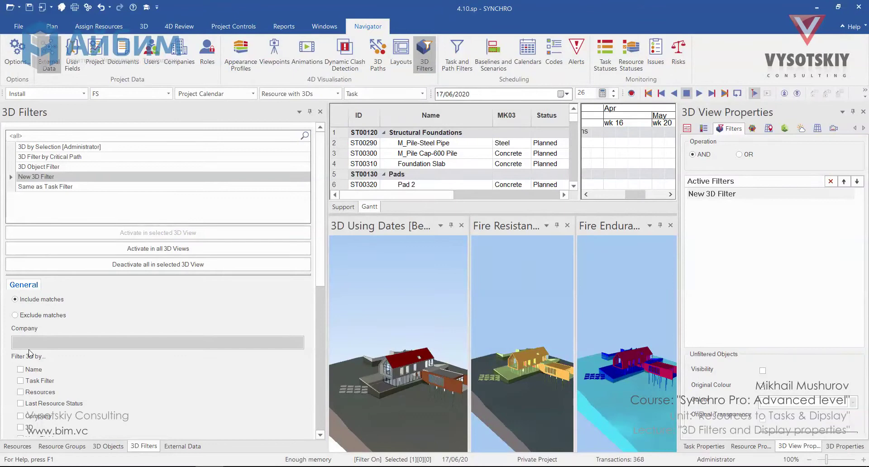
left_click(21, 369)
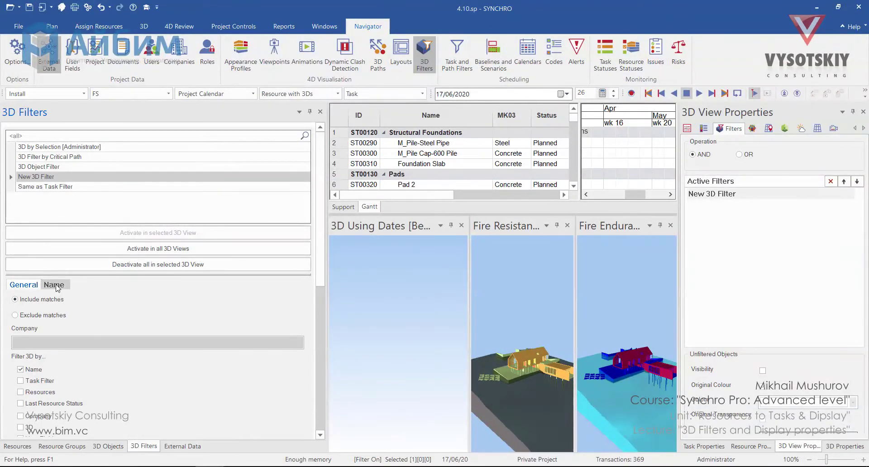
- Enter name criteria 'roof' and 'wall' and set the filter to exclude matches
left_click(55, 285)
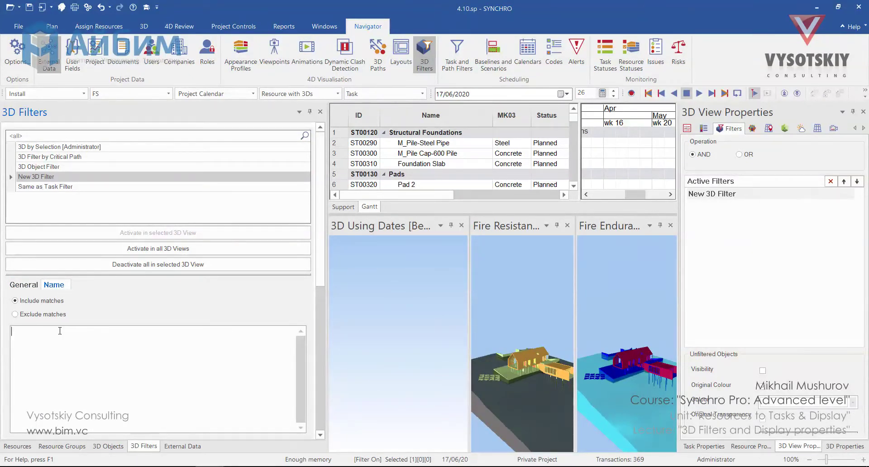
key("alt")
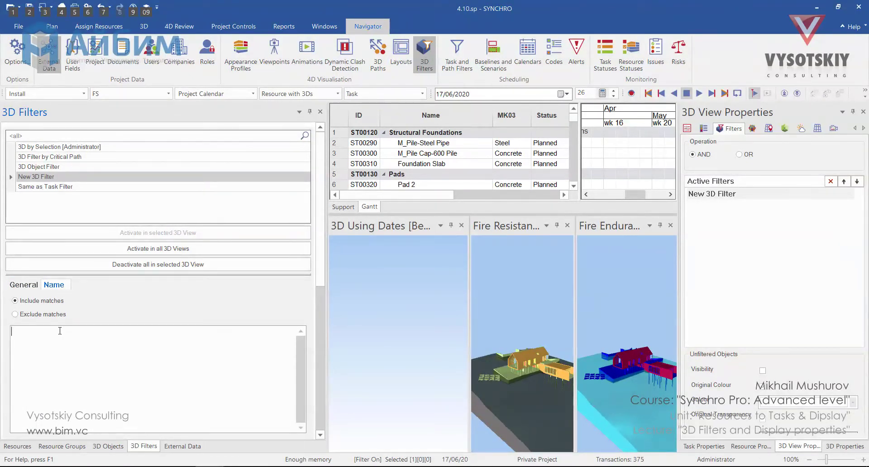
type("roof")
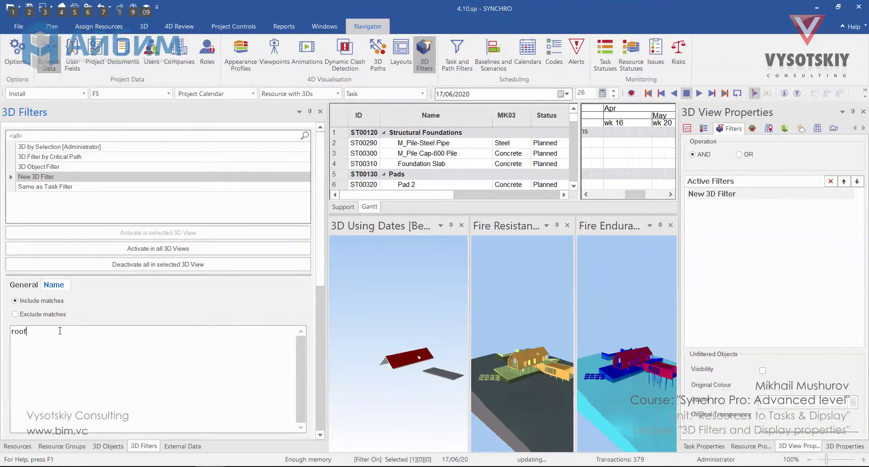
key("Return")
type("wall")
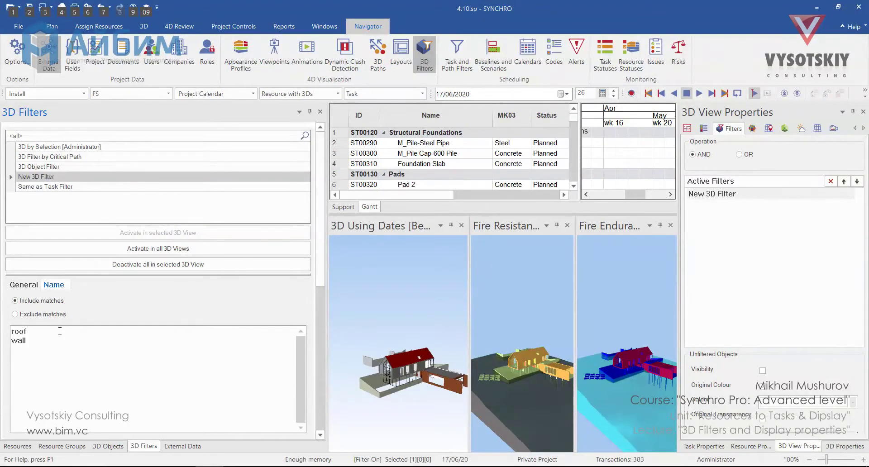
key("Return")
scroll(321, 294, "down", 1)
scroll(321, 294, "down", 3)
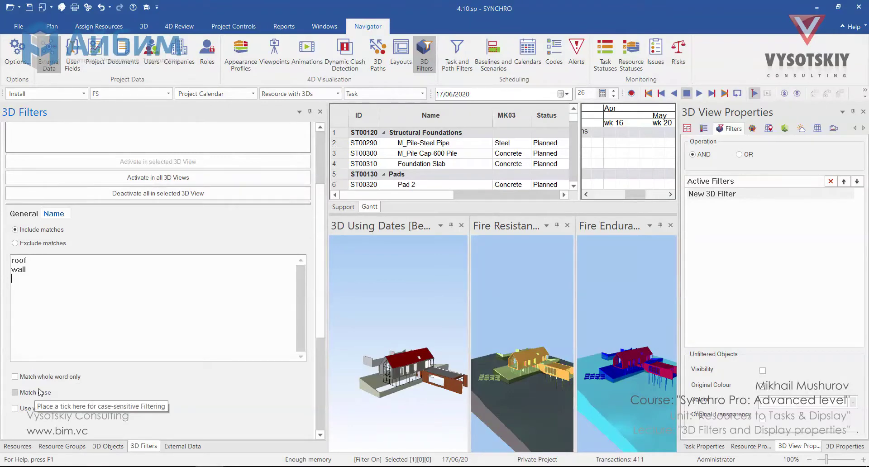
left_click(40, 244)
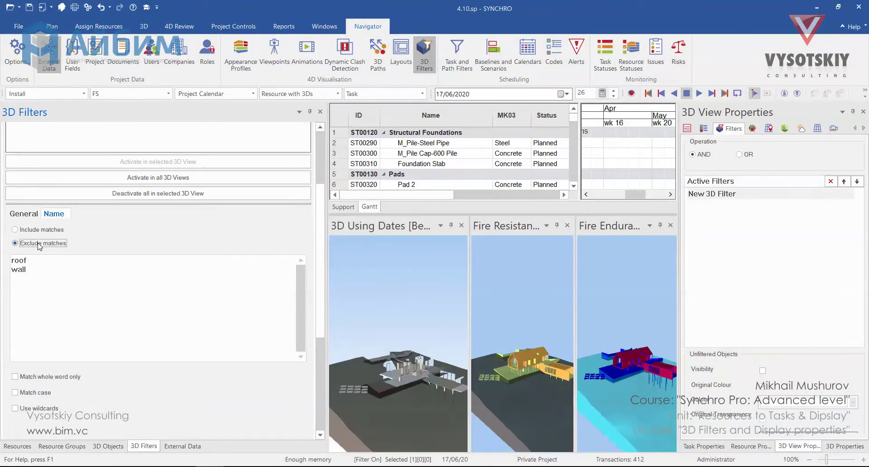
left_click(126, 281)
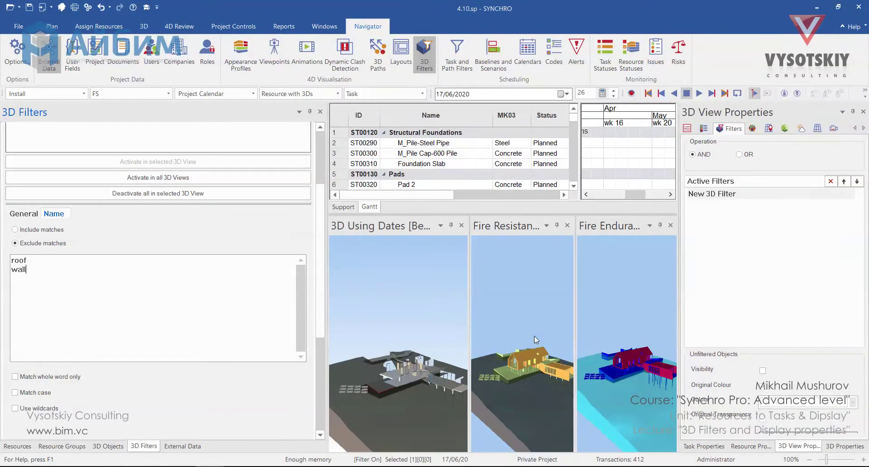
- Make unfiltered objects visible in the view, keeping their original colouring
left_click(762, 371)
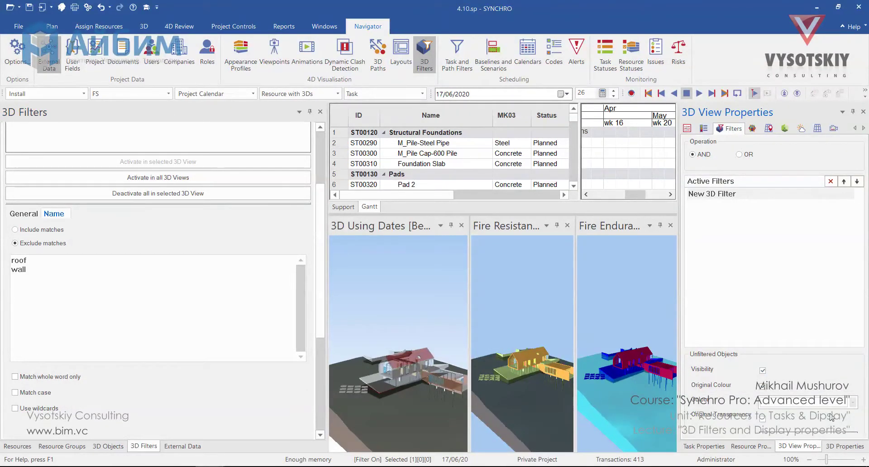
left_click(770, 388)
left_click(770, 388)
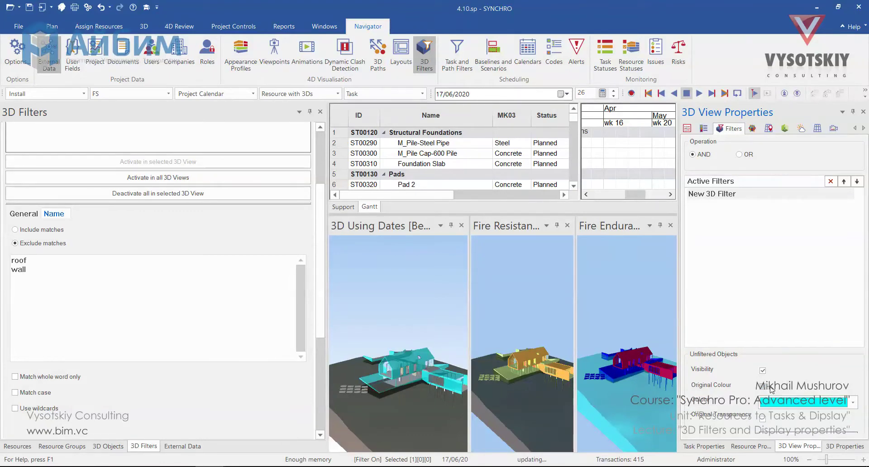
left_click(770, 389)
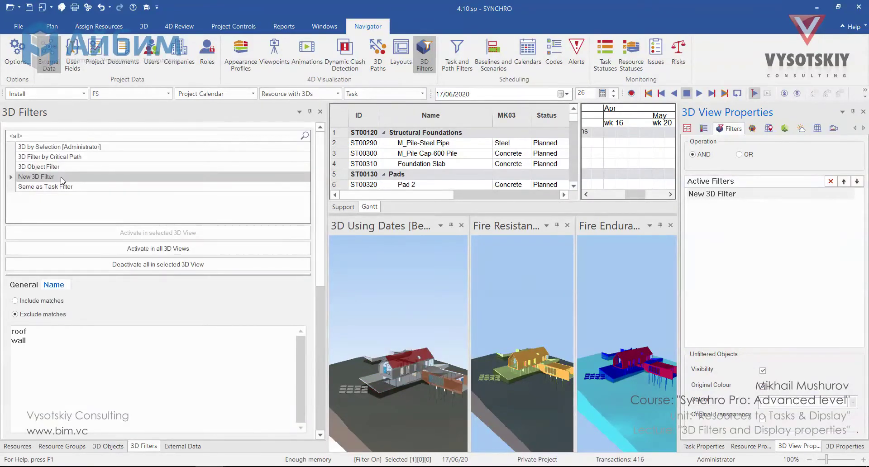
- Rename the filter to 'Roofs and Walls'
left_click(55, 177)
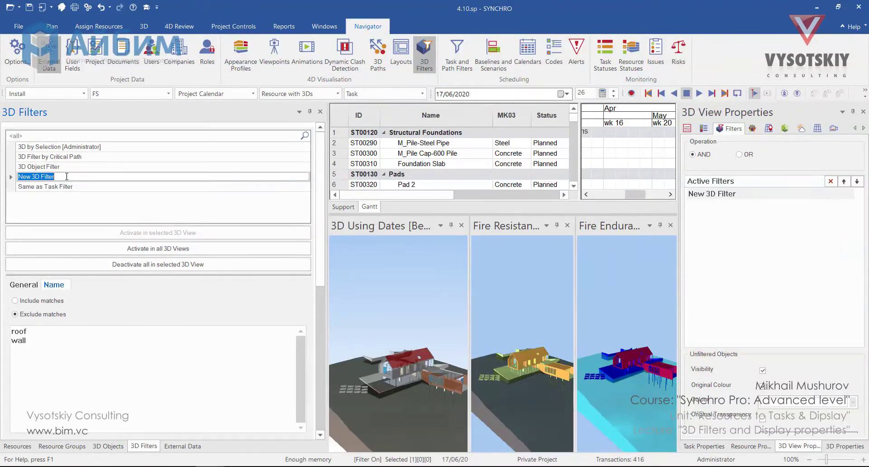
type("Roofs and Walls")
left_click(78, 208)
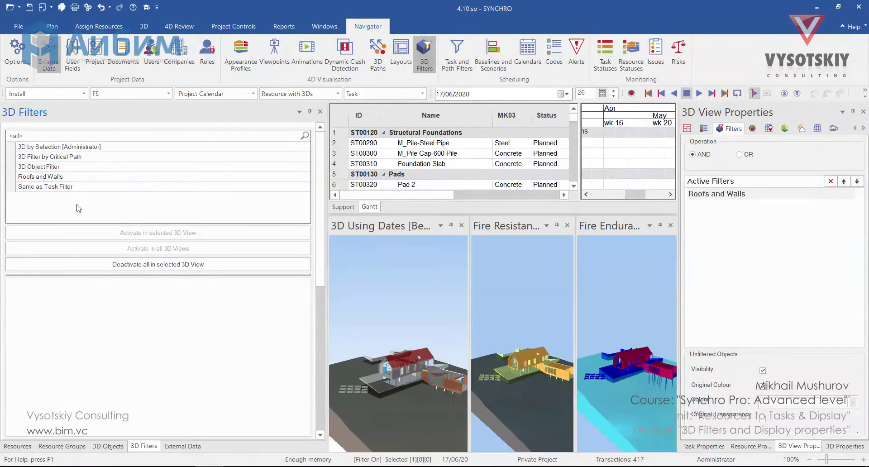
- Add another New 3D Filter, activate it in 3D Using Dates, and order it after Roofs and Walls
right_click(78, 207)
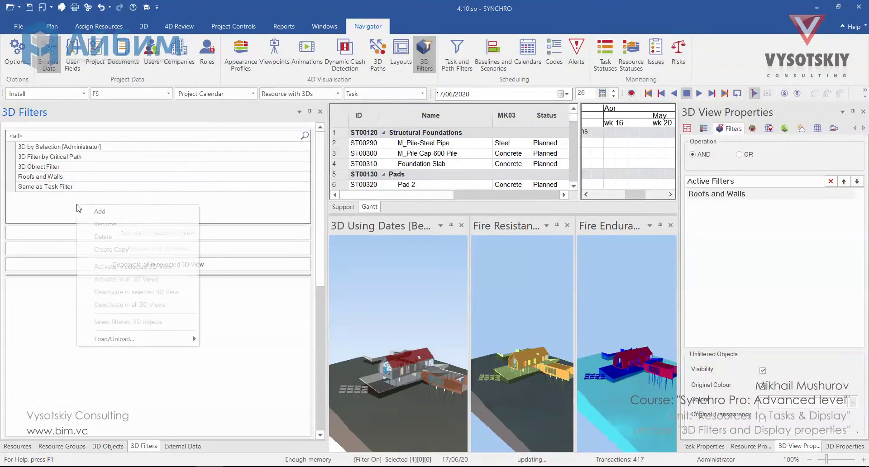
left_click(101, 209)
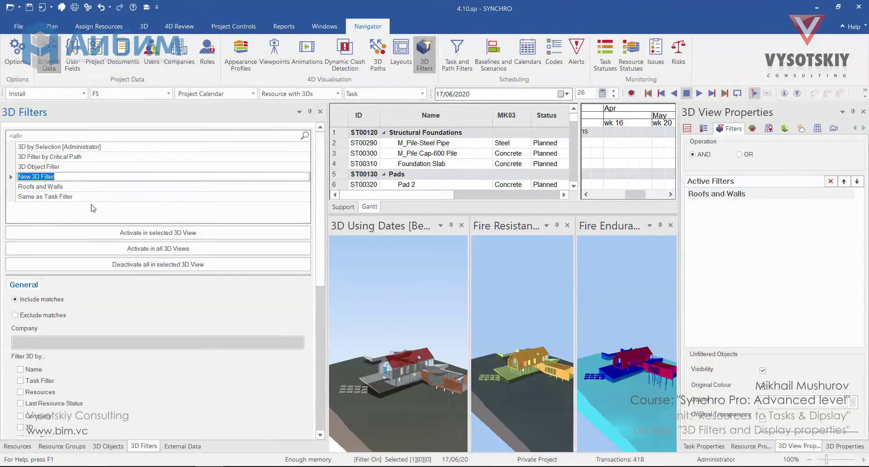
left_click(125, 233)
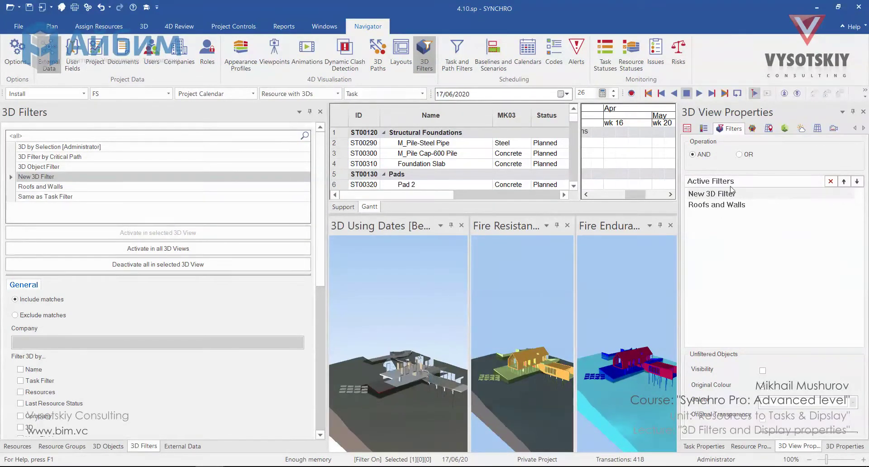
left_click(856, 181)
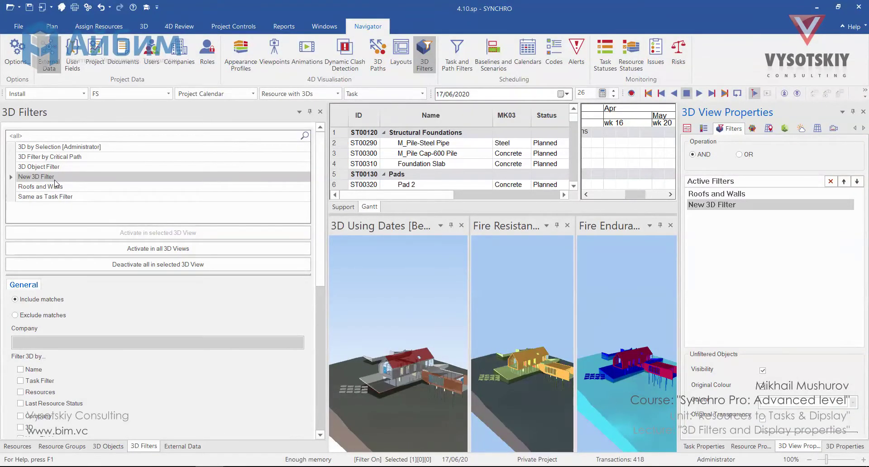
- Filter by Resources excluding Electrical Equipment, and untick Original Colour for unfiltered objects
left_click(20, 392)
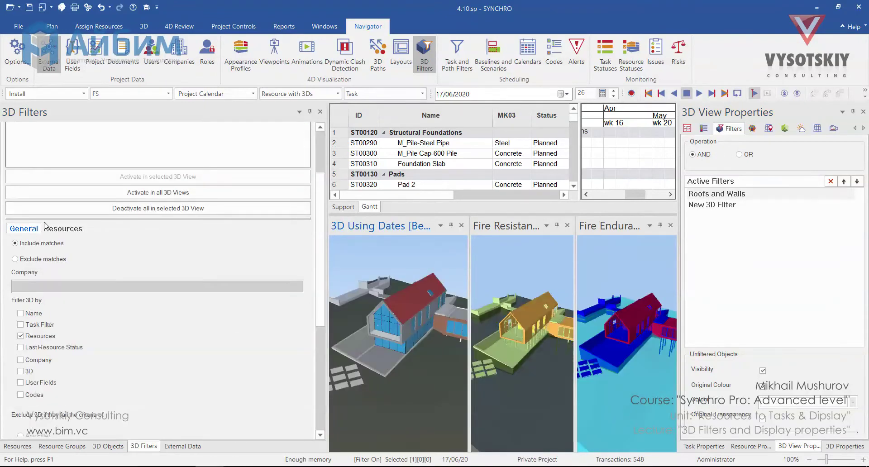
left_click(59, 230)
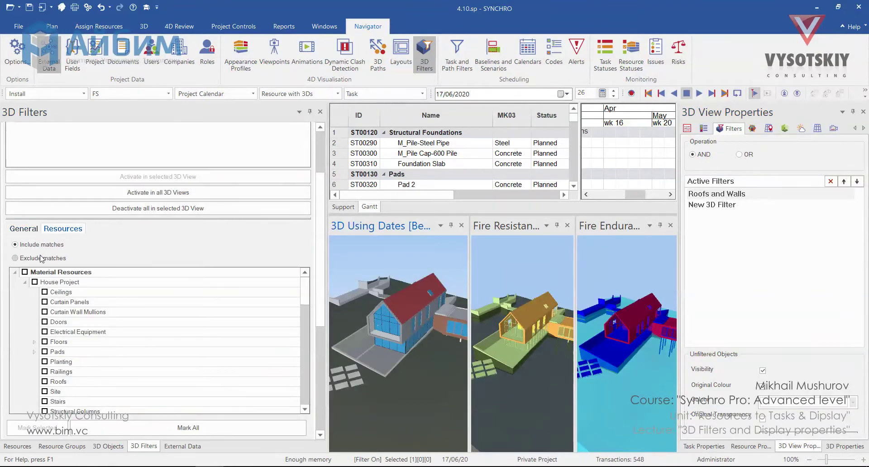
left_click(15, 257)
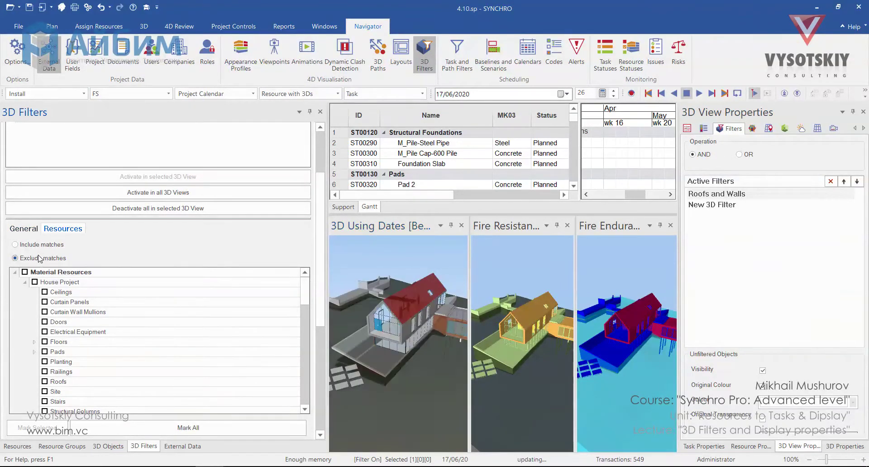
left_click(45, 331)
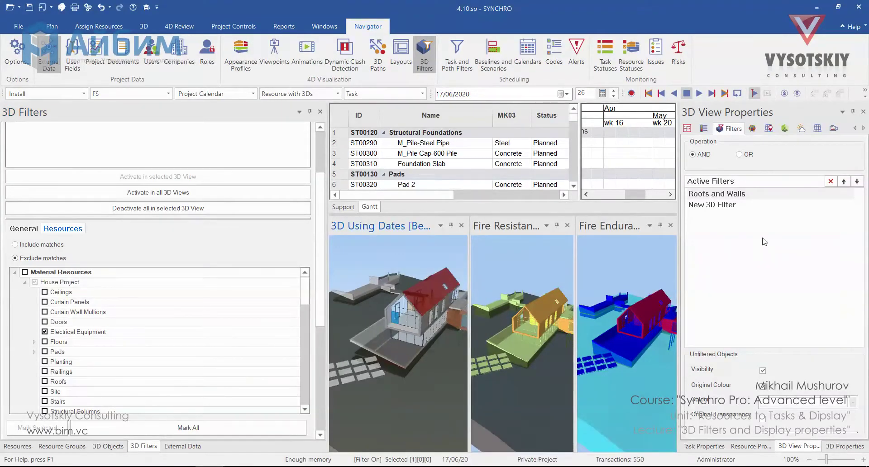
left_click(763, 385)
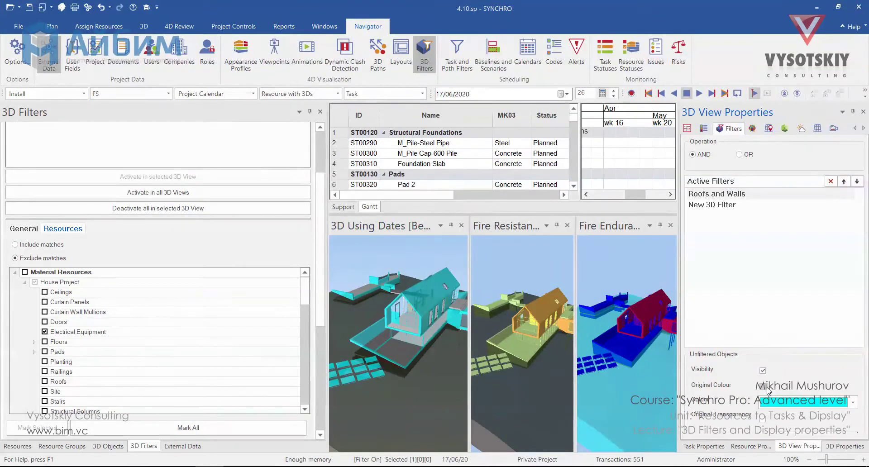
- Remove Roofs and Walls and the new filter from Active Filters, then untick Resources
left_click(725, 206)
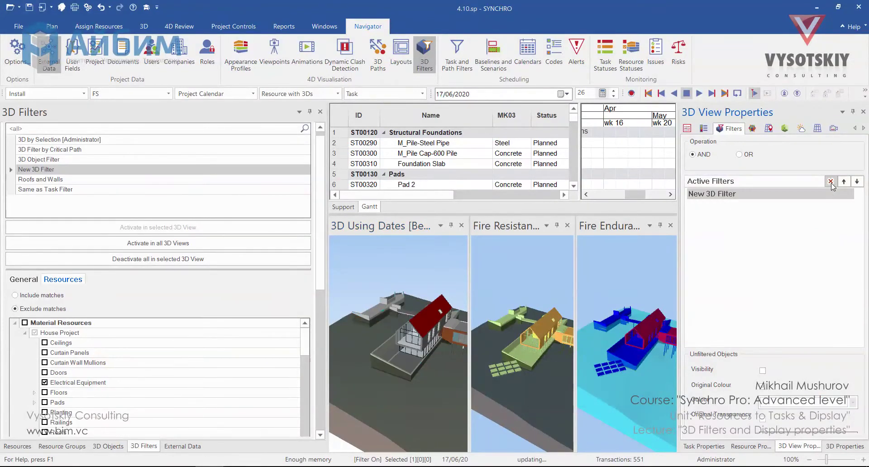
left_click(831, 182)
left_click(24, 279)
left_click(21, 386)
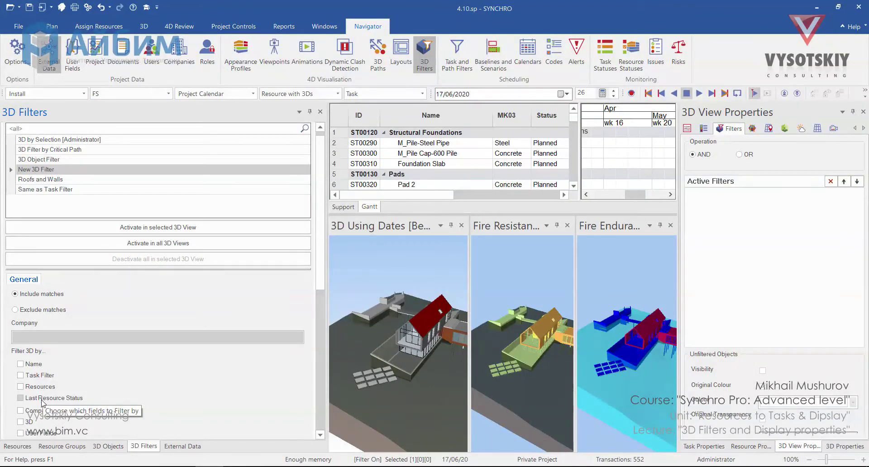
- Tick Last Resource Status and view its statuses such as In progress, Complete and Damaged
left_click(42, 400)
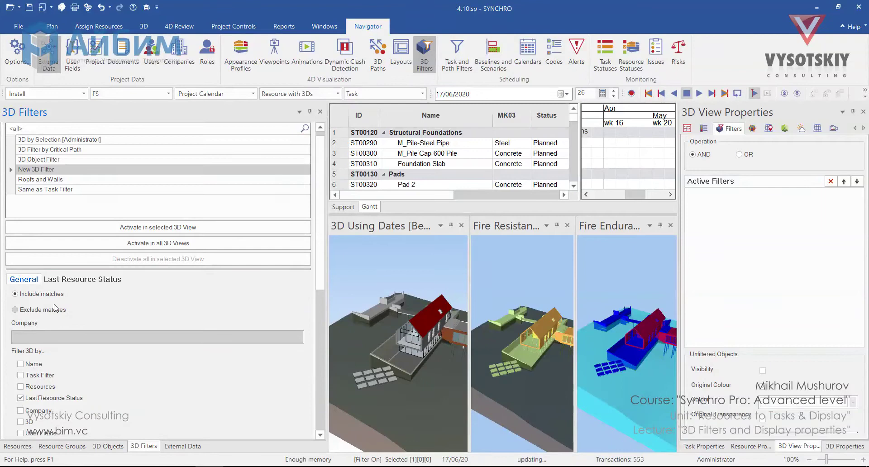
left_click(75, 280)
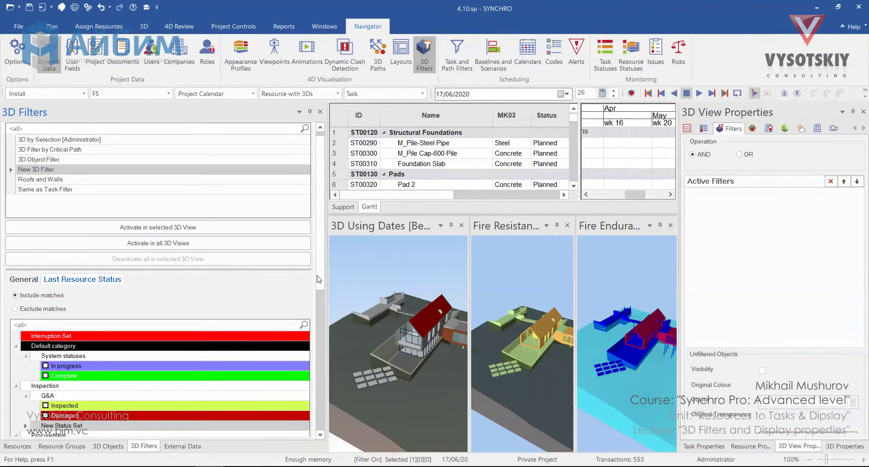
scroll(420, 349, "up", 5)
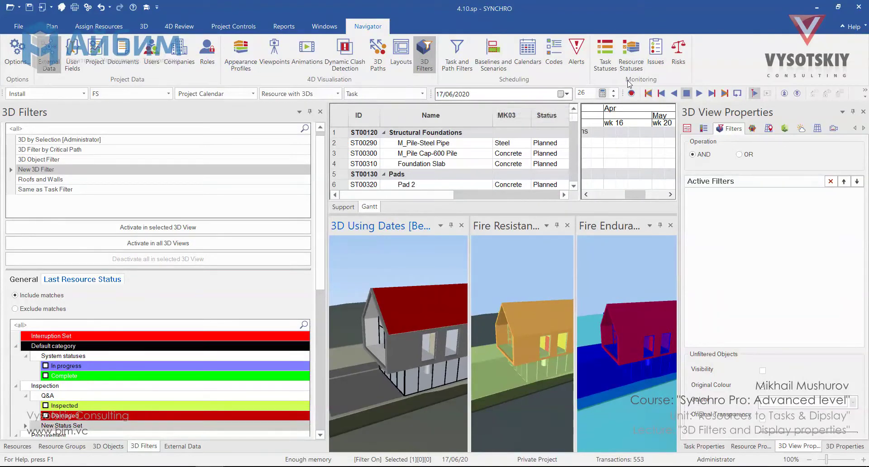
- Assign the Damaged status to the SIP 202mm wall, confirming the 04 Jan 2020 date
left_click(640, 71)
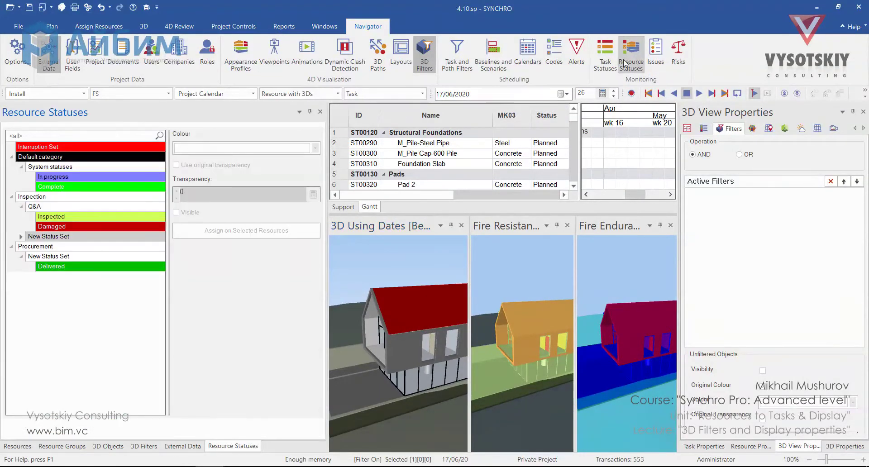
left_click(398, 351)
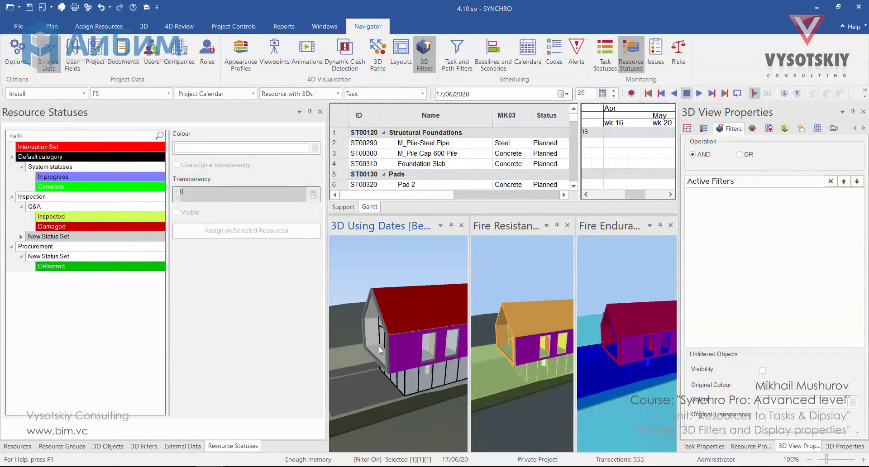
left_click(93, 226)
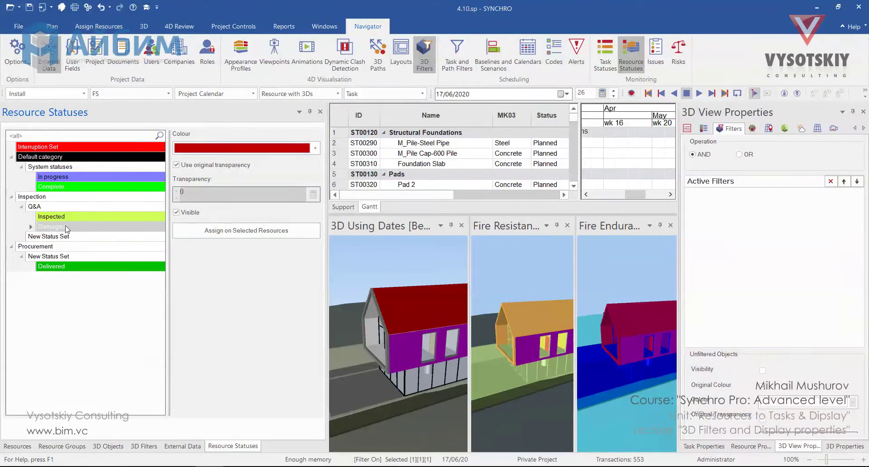
right_click(66, 228)
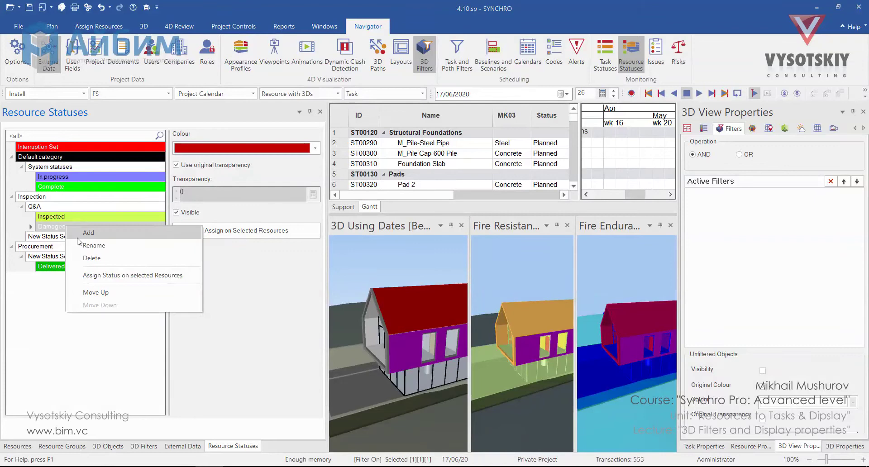
left_click(131, 275)
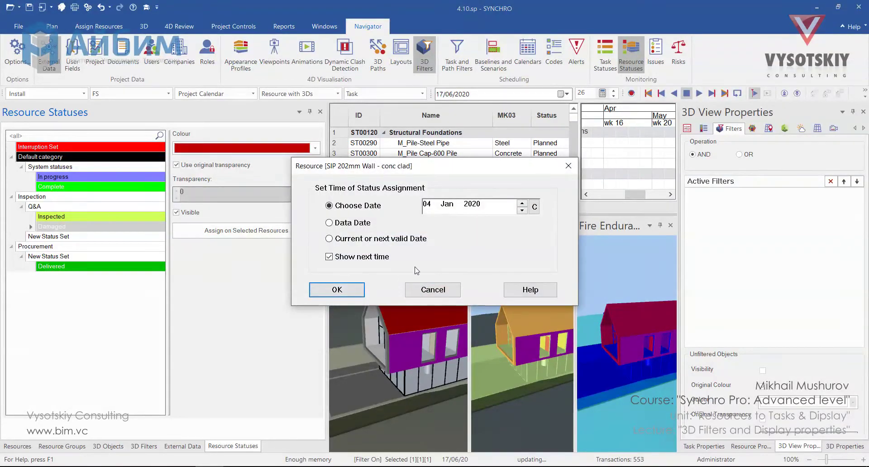
left_click(352, 287)
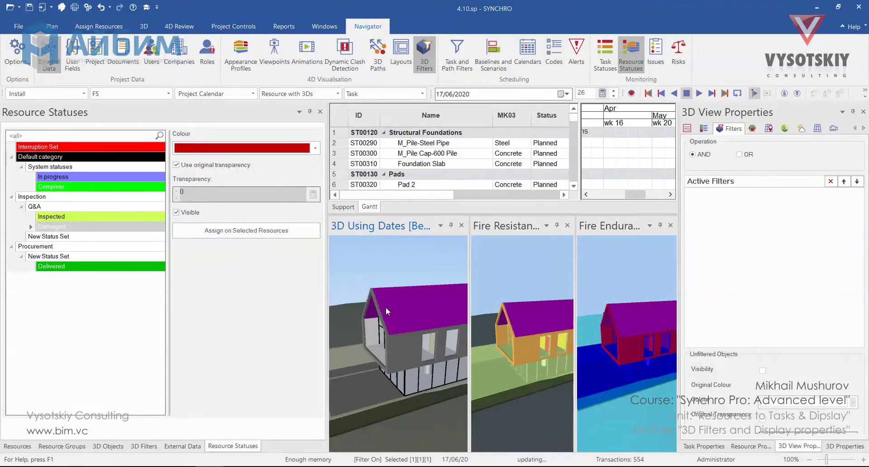
- Assign the Inspected status to the roof and go back to 3D Filters
left_click(128, 217)
right_click(129, 218)
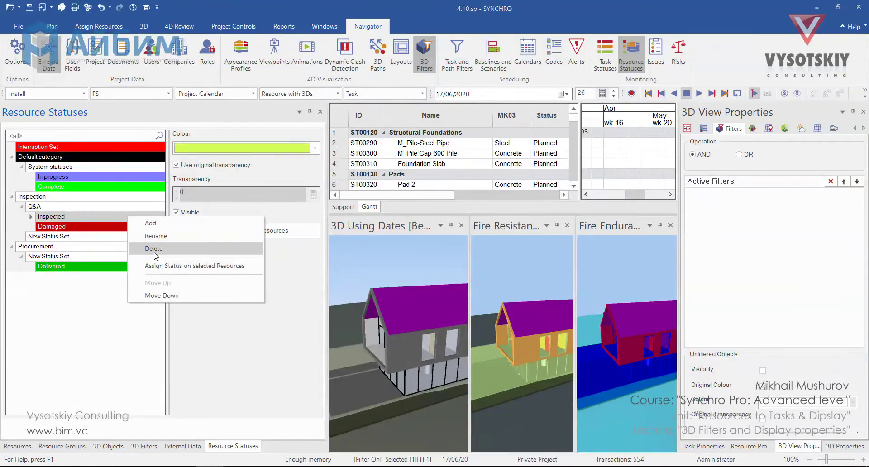
left_click(154, 263)
left_click(344, 287)
left_click_drag(417, 308, 417, 319)
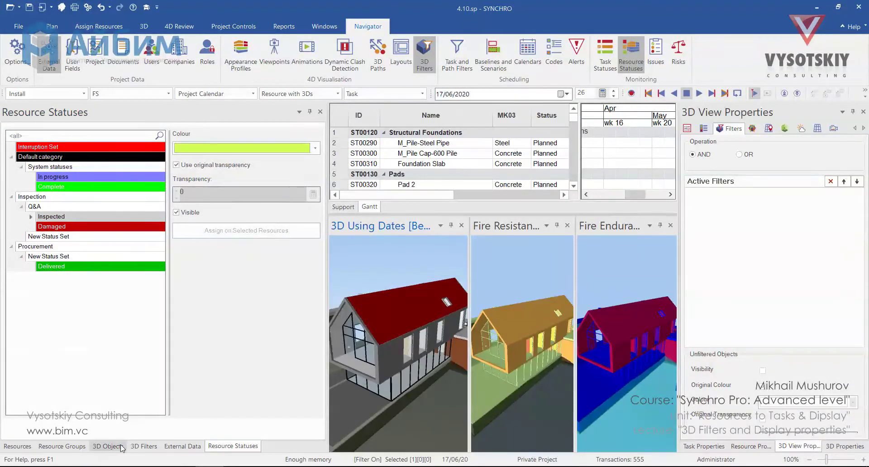
left_click(136, 447)
- Add the Inspected and Damaged statuses to the resource status filter and activate it in the first 3D view
scroll(400, 348, "down", 3)
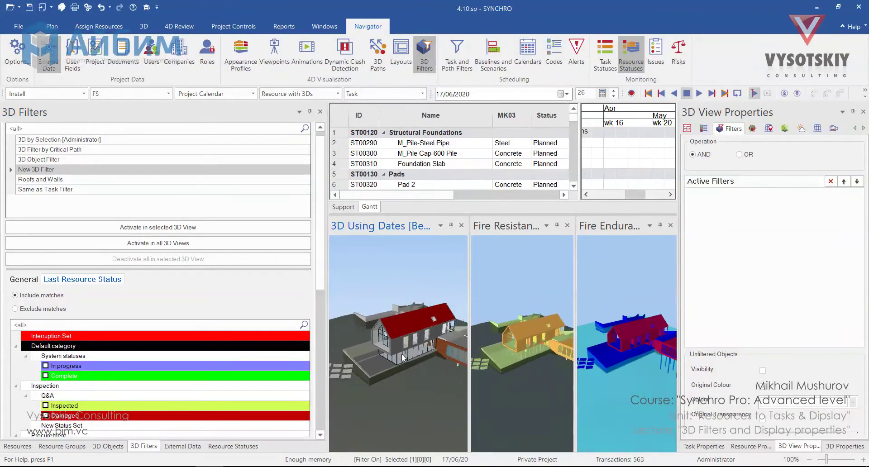
left_click(46, 405)
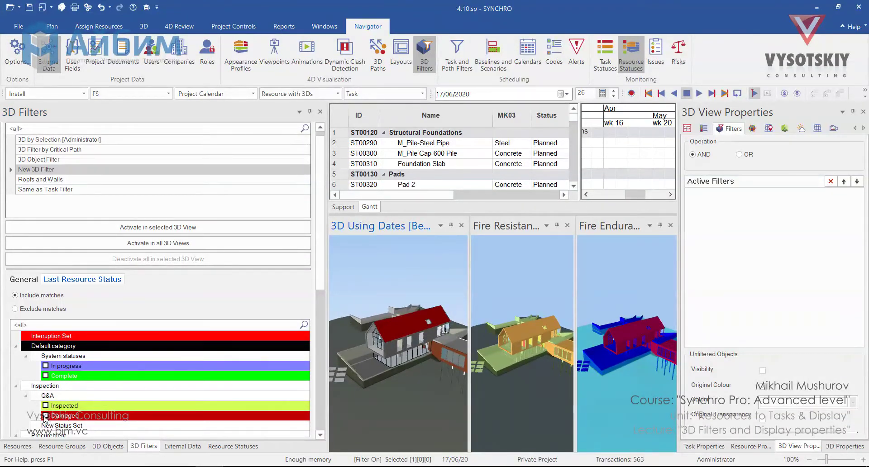
left_click(46, 415)
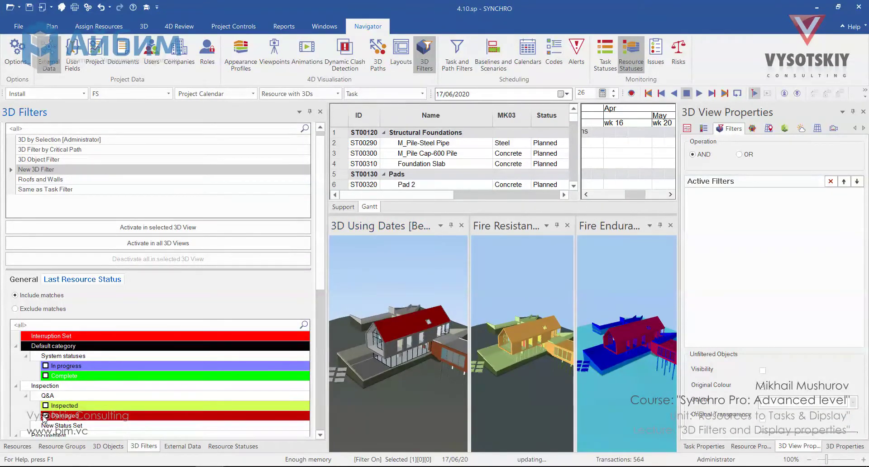
left_click(197, 228)
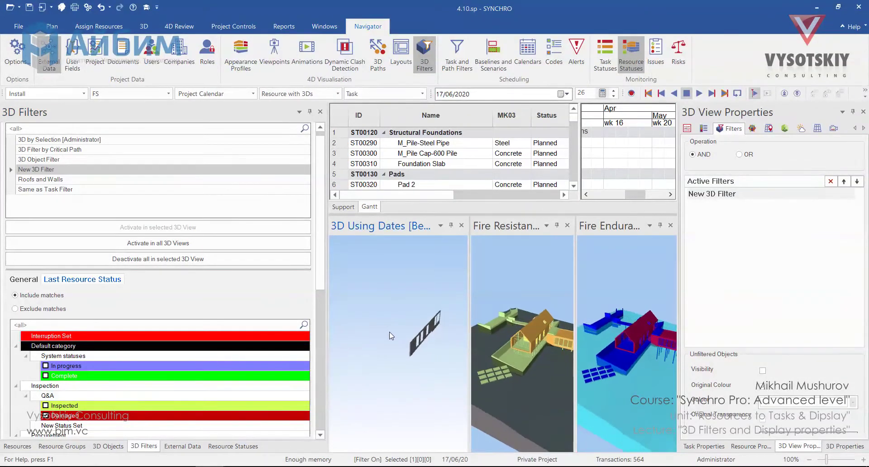
- Exclude objects matching the status criteria and make unfiltered objects visible in the 3D view
left_click(39, 309)
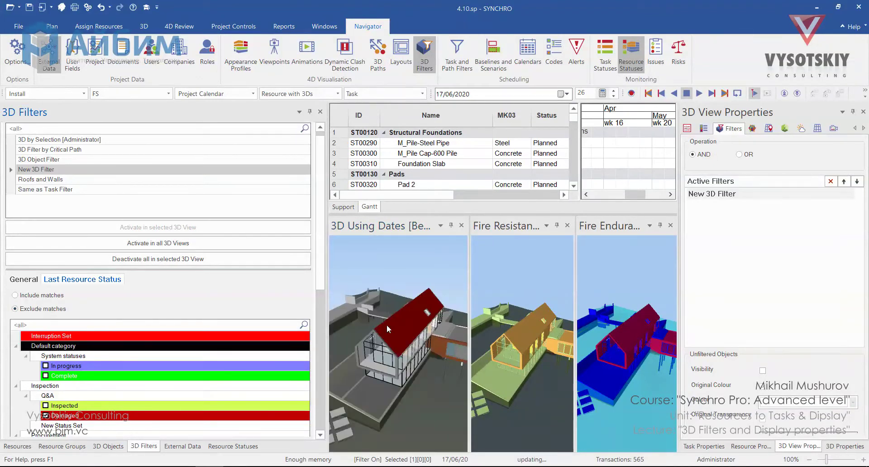
left_click(762, 370)
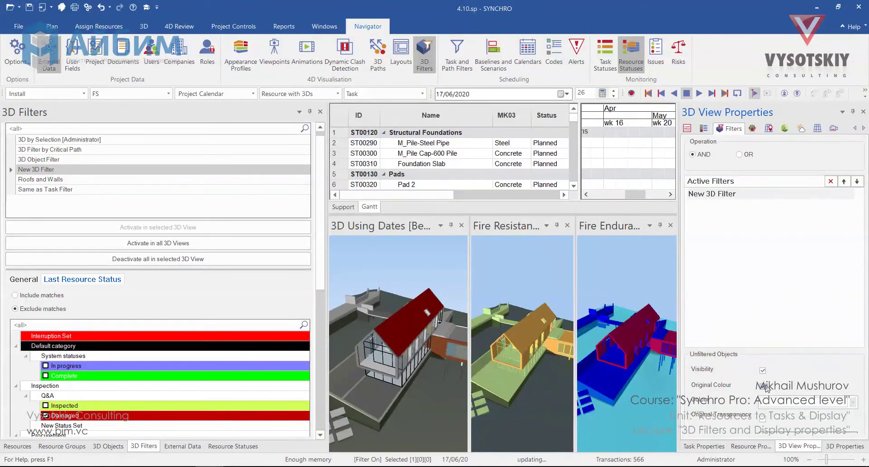
left_click_drag(415, 354, 398, 348)
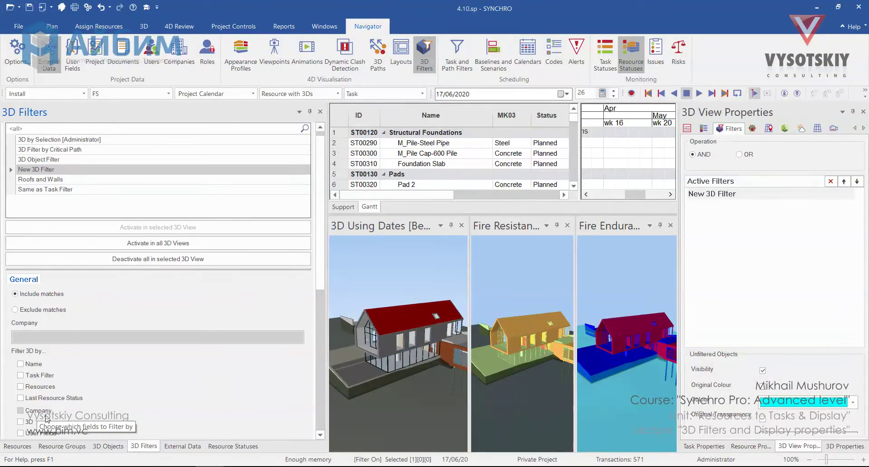
- Turn on user field filtering and pick the Resource User Field Fire Resistance via a 'fire' search
scroll(46, 419, "down", 1)
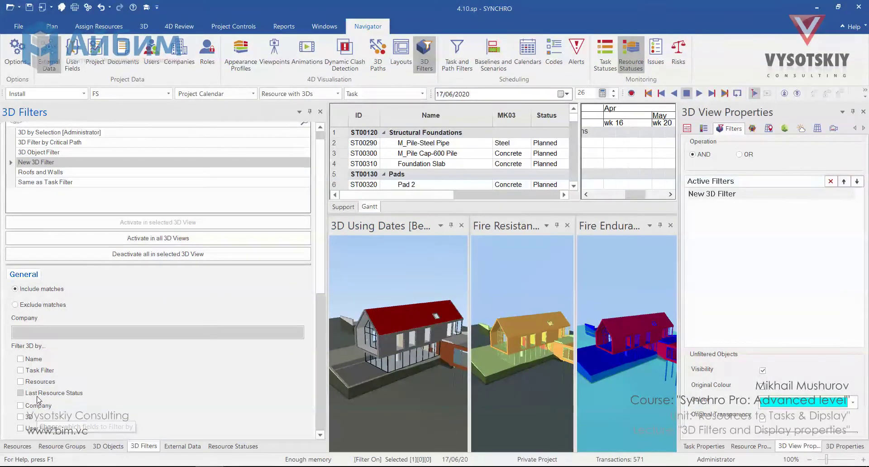
left_click(45, 431)
left_click(63, 274)
left_click(60, 323)
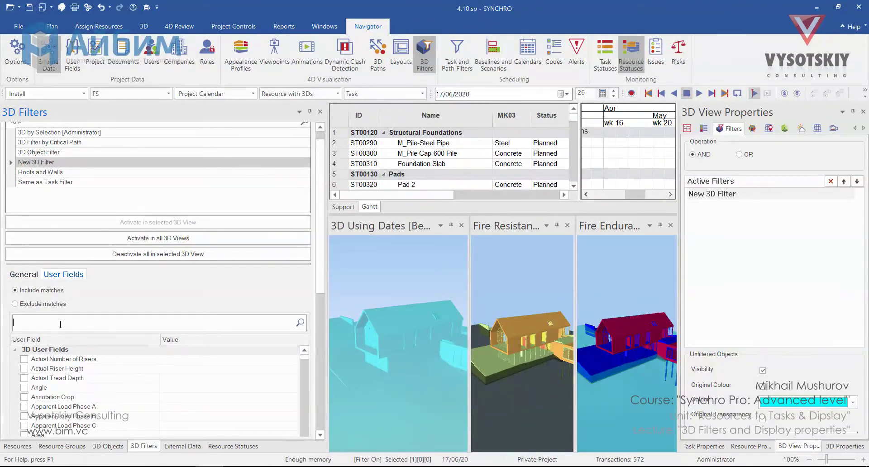
type("fire")
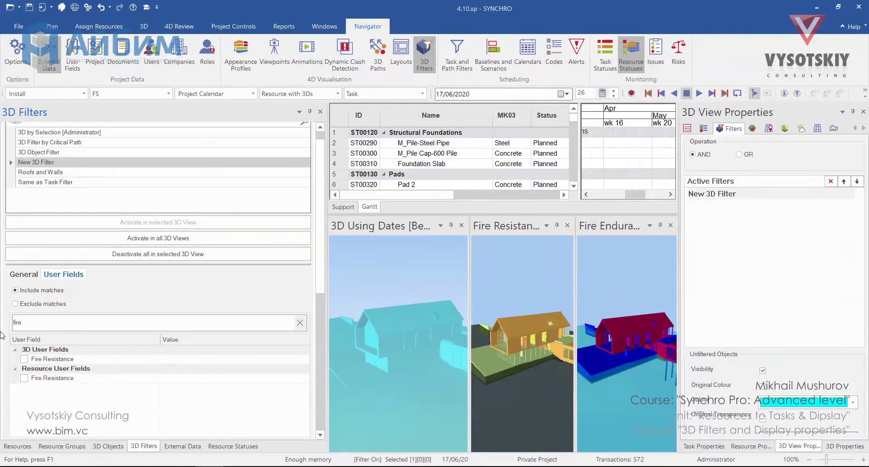
left_click(24, 378)
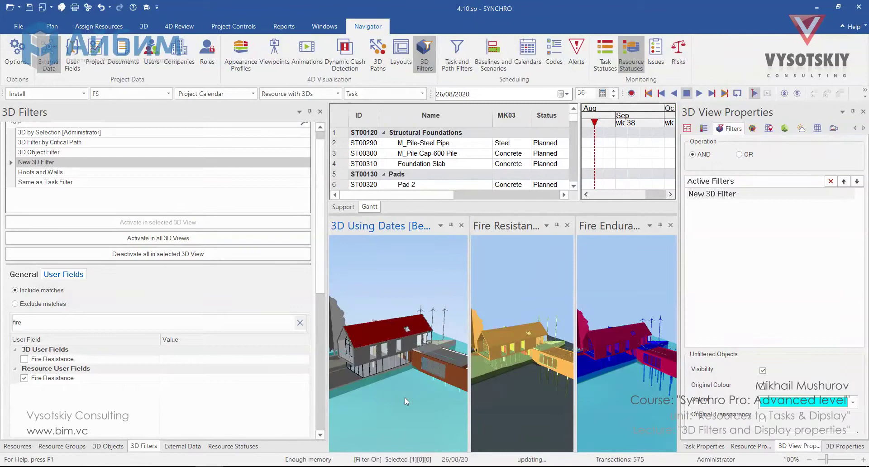
left_click_drag(398, 403, 389, 400)
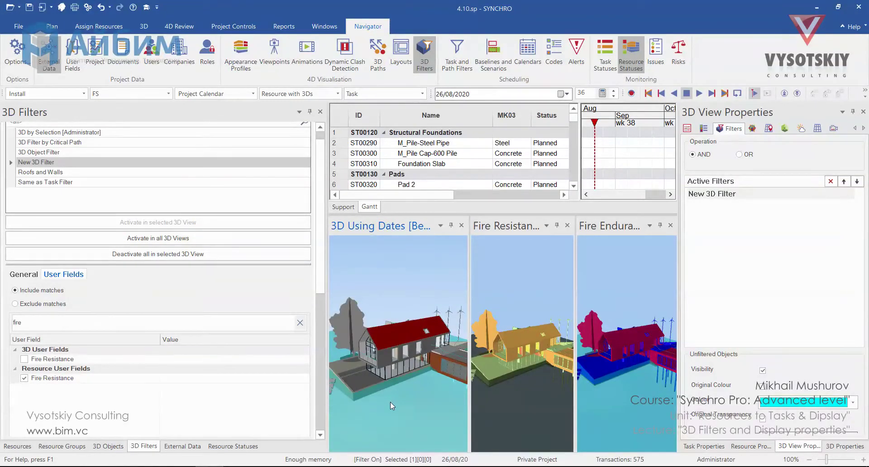
- Set the Fire Resistance value to A1 and exclude matching objects
left_click(171, 381)
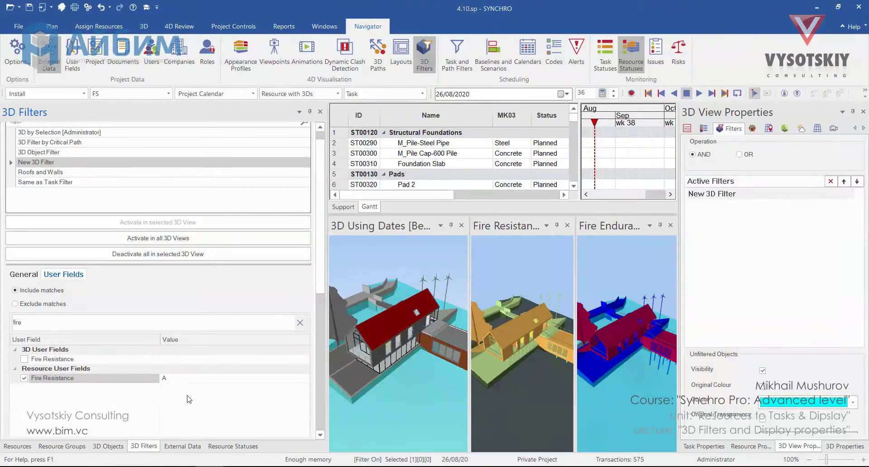
type("A1")
key("Return")
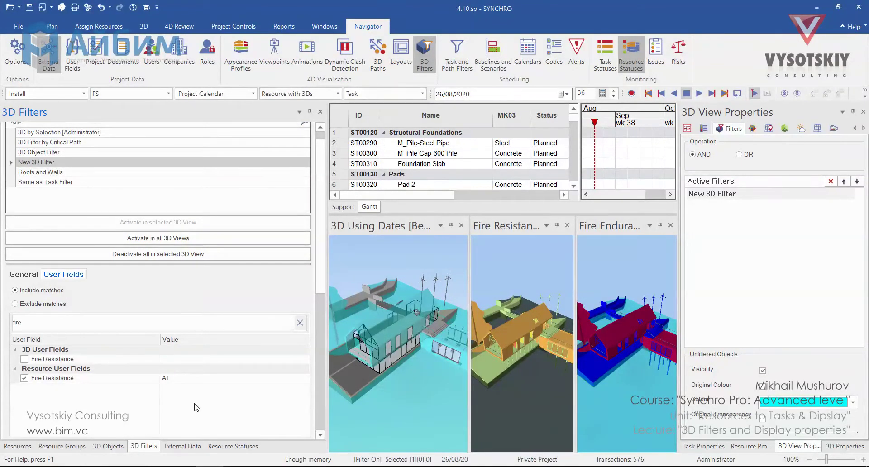
left_click(56, 303)
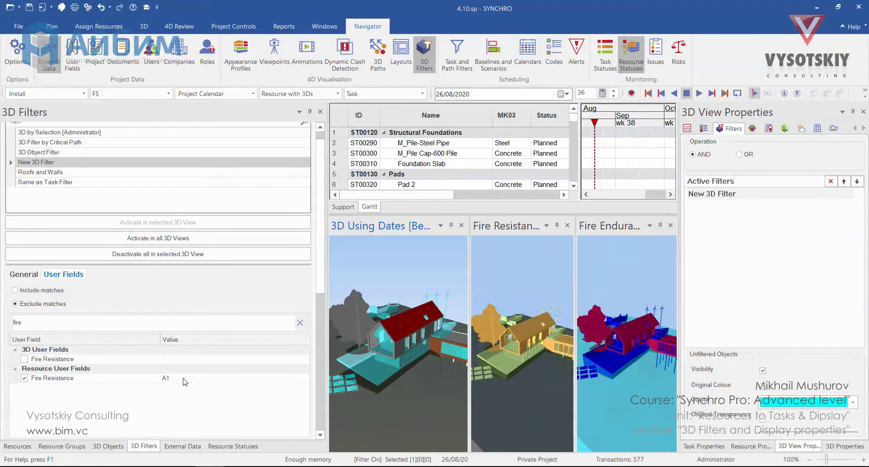
left_click_drag(401, 379, 409, 370)
- Change the Fire Resistance filter value from A1 to B
left_click(121, 377)
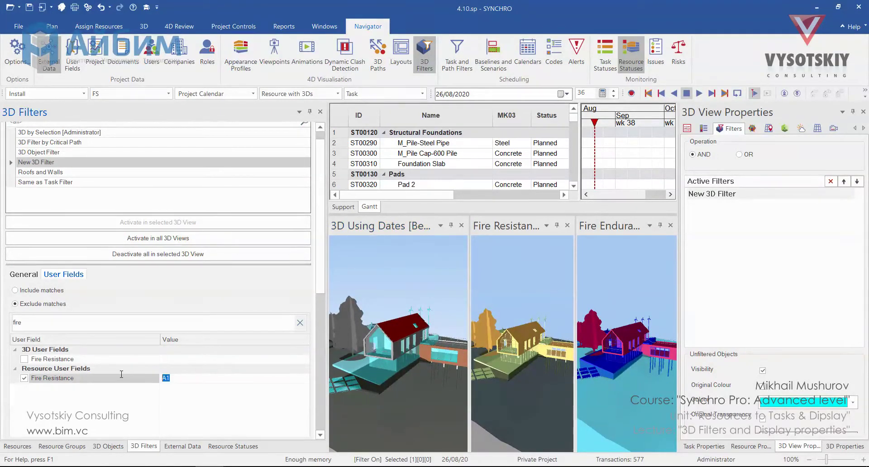
type("B")
left_click(384, 387)
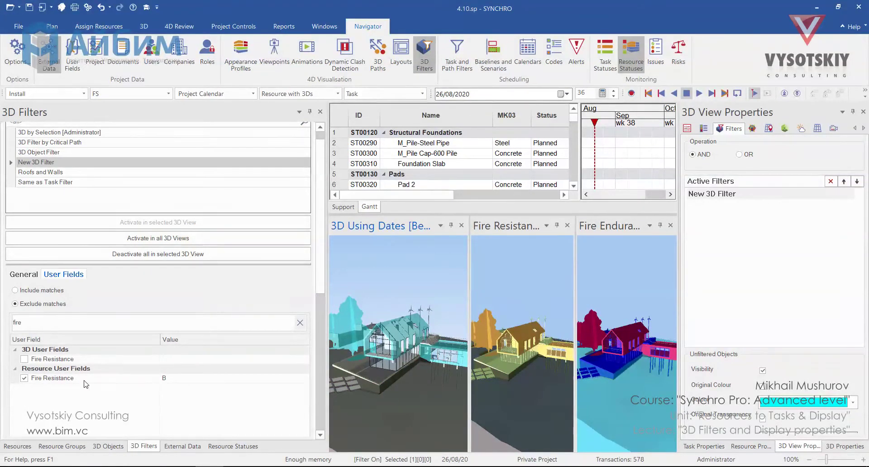
left_click(15, 290)
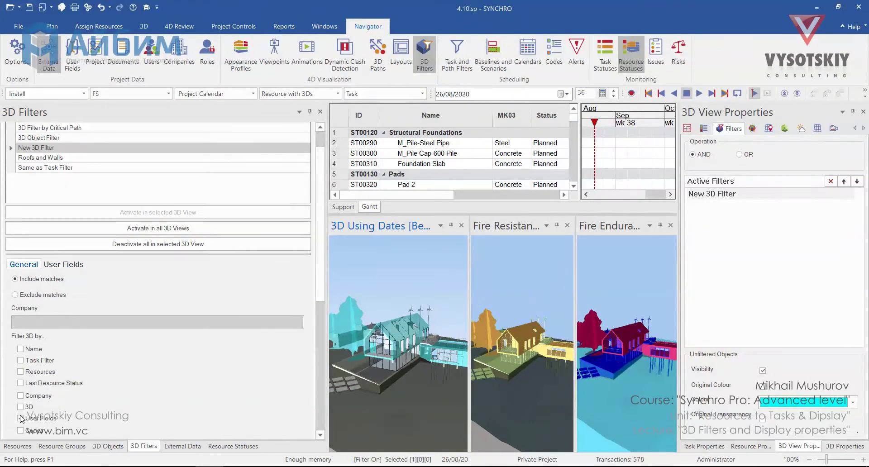
- Replace the User Fields criterion with Codes, trying Exclude matches and original colours for unfiltered objects
left_click(20, 418)
left_click(20, 418)
left_click(20, 430)
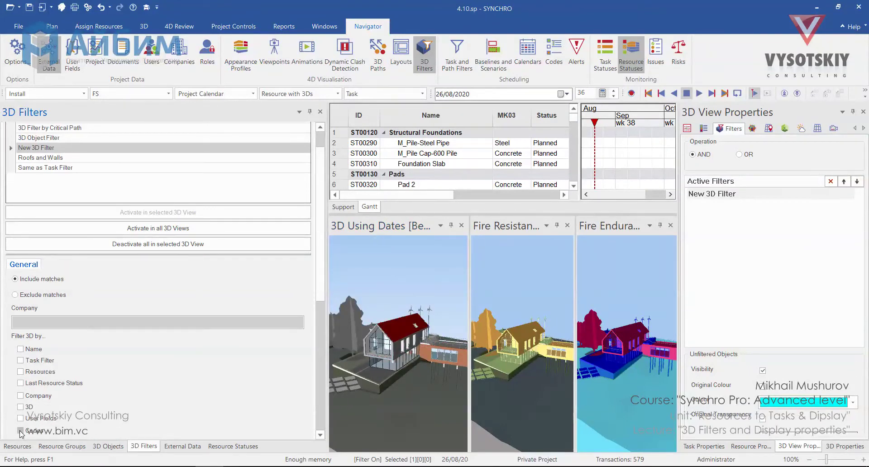
left_click(55, 265)
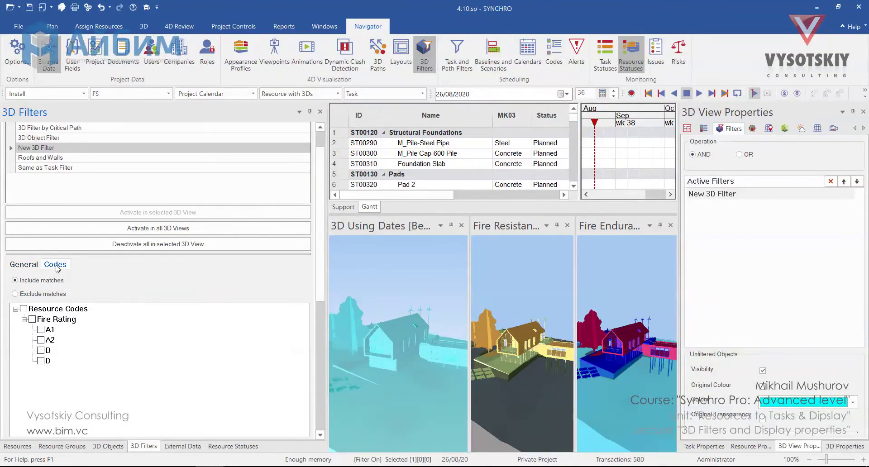
left_click(764, 385)
left_click(31, 294)
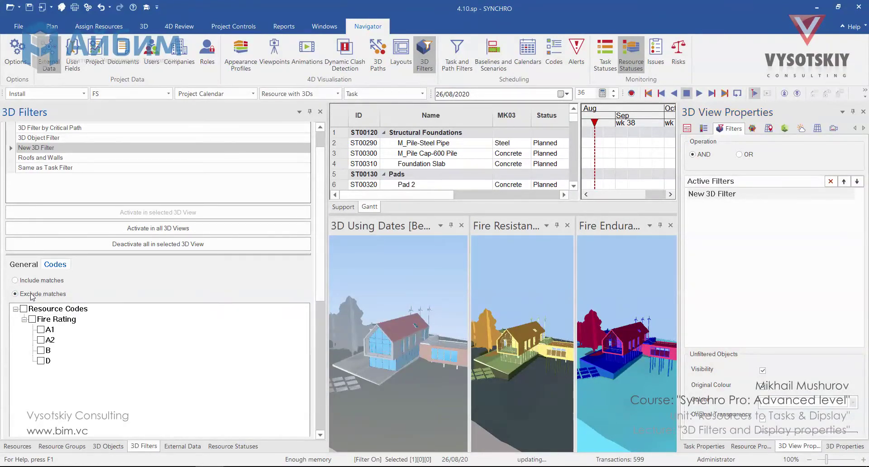
left_click(763, 385)
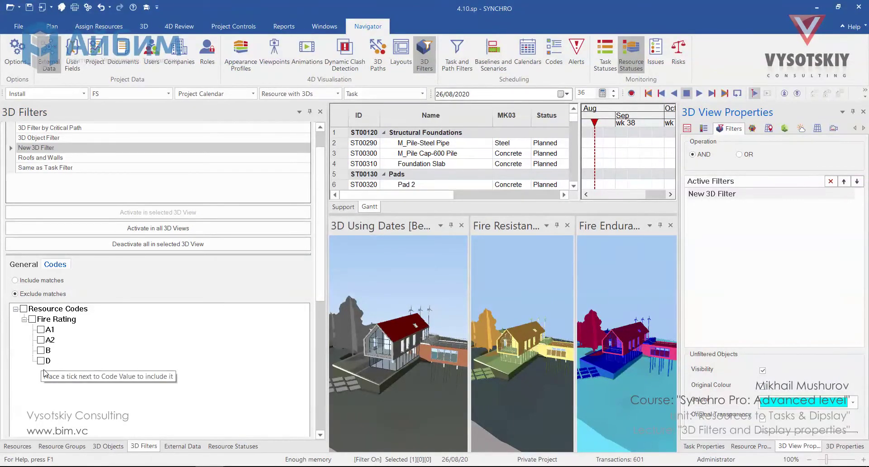
- Select all Fire Rating resource codes (A1, A2, B, D) and include objects matching them
left_click(41, 330)
left_click(40, 341)
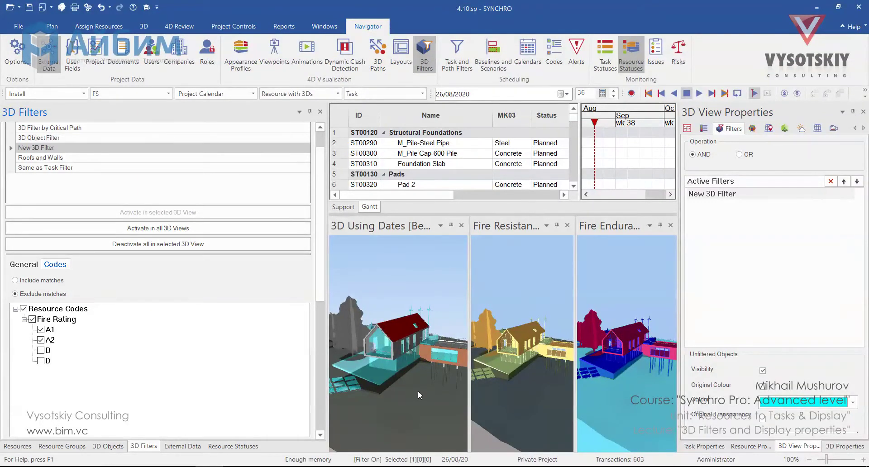
left_click_drag(417, 390, 393, 394)
left_click(41, 330)
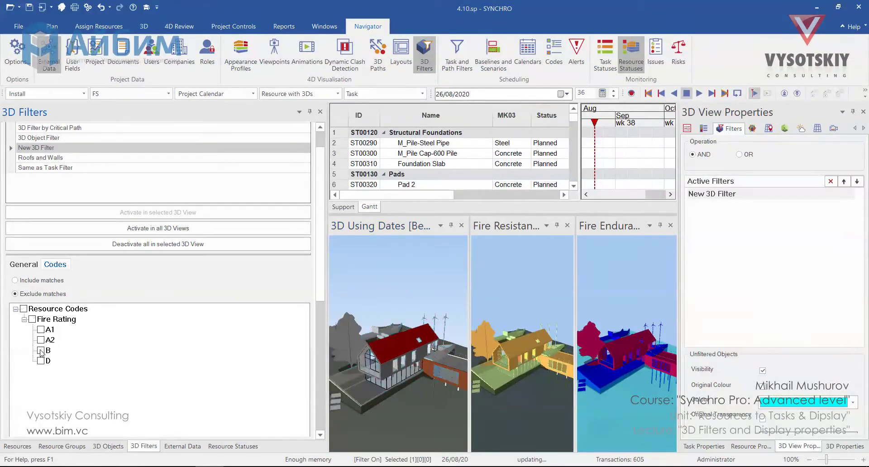
left_click(41, 341)
left_click(40, 360)
left_click(41, 360)
left_click(24, 309)
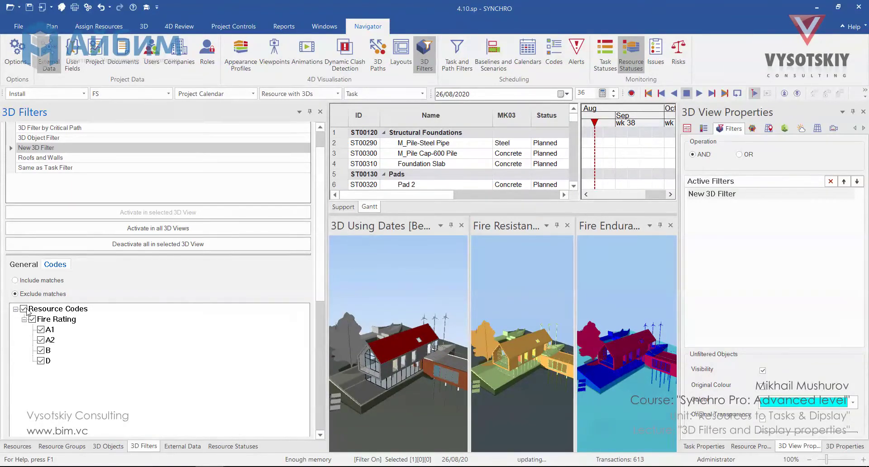
left_click(16, 281)
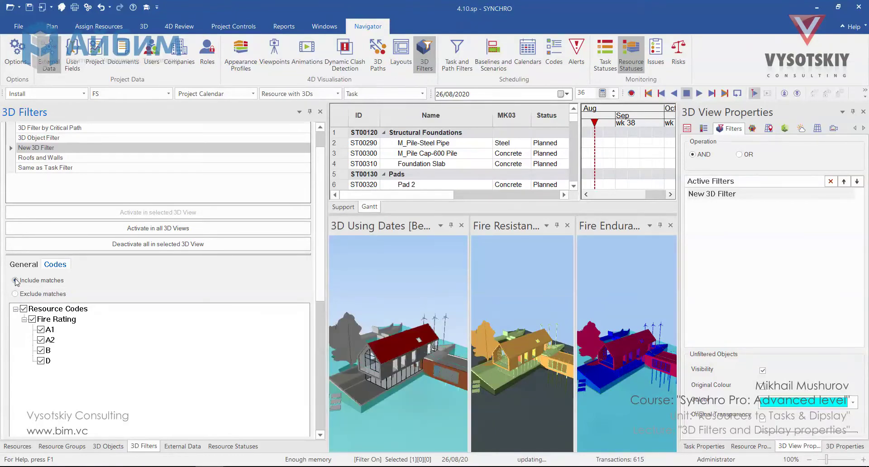
- Look up the 3D Filters topic in the program help by searching '3d filter', then close the help
key("F1")
left_click(71, 46)
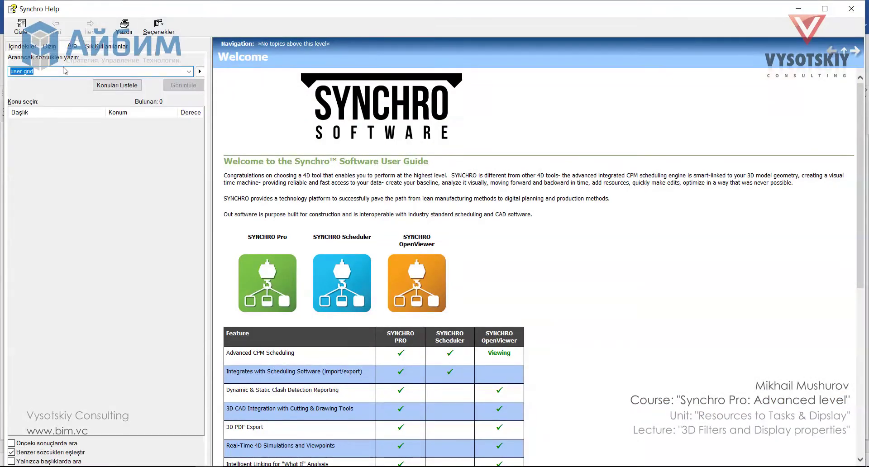
key("Return")
double_click(25, 131)
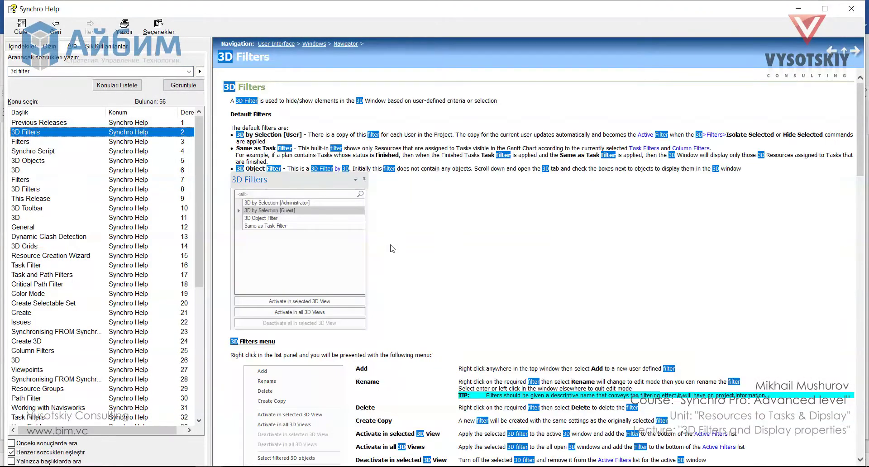
scroll(393, 248, "down", 10)
scroll(391, 246, "down", 8)
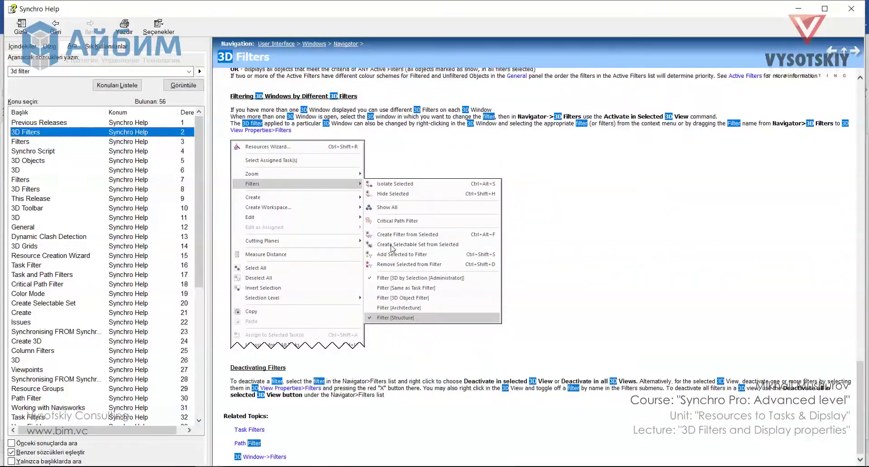
key("alt+F4")
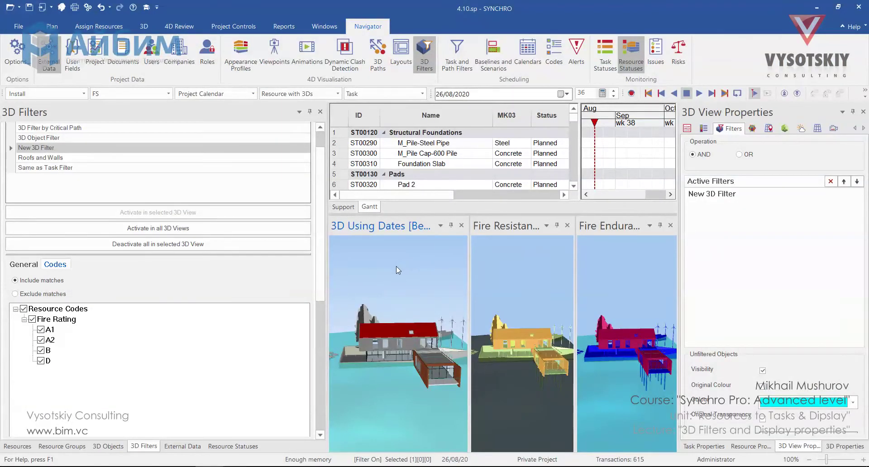
- Use Filters > Show All on the 3D Using Dates view to deactivate every filter
right_click(385, 291)
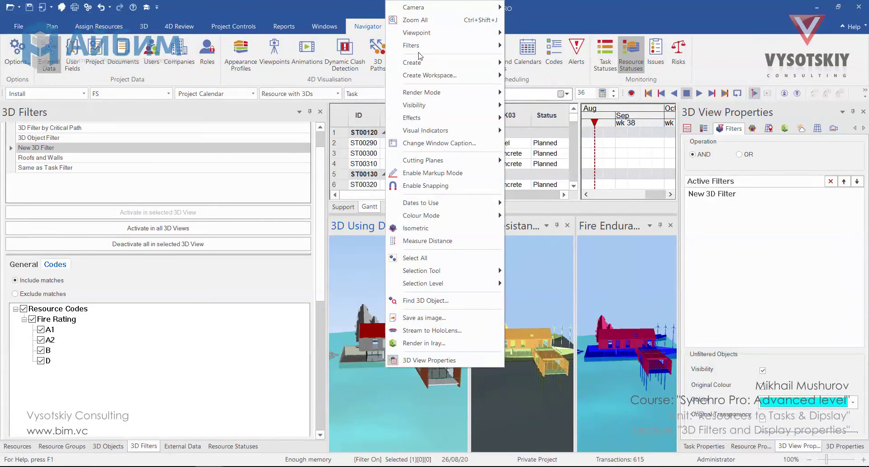
mouse_move(422, 52)
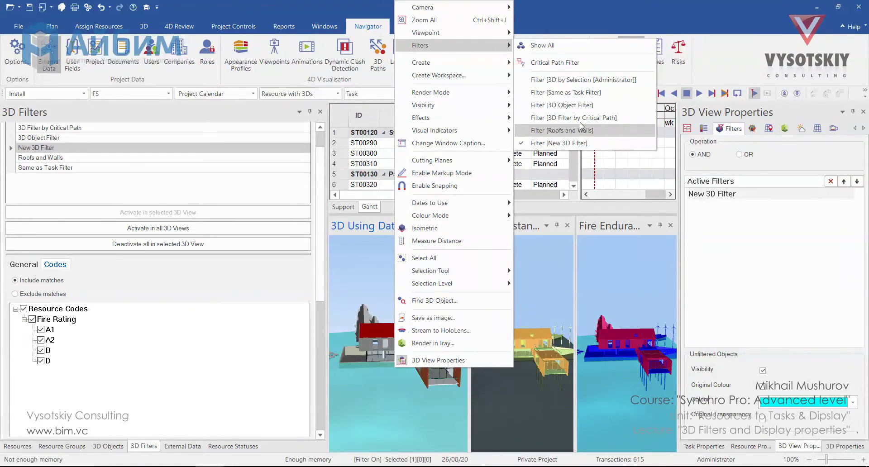
left_click(543, 45)
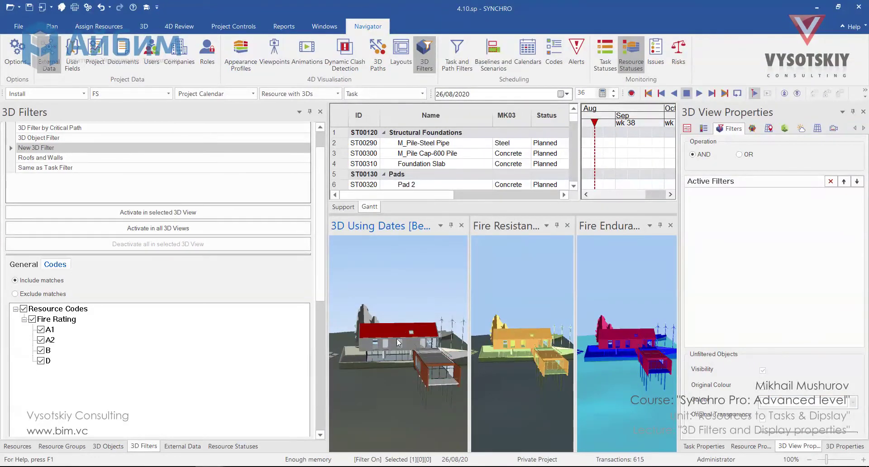